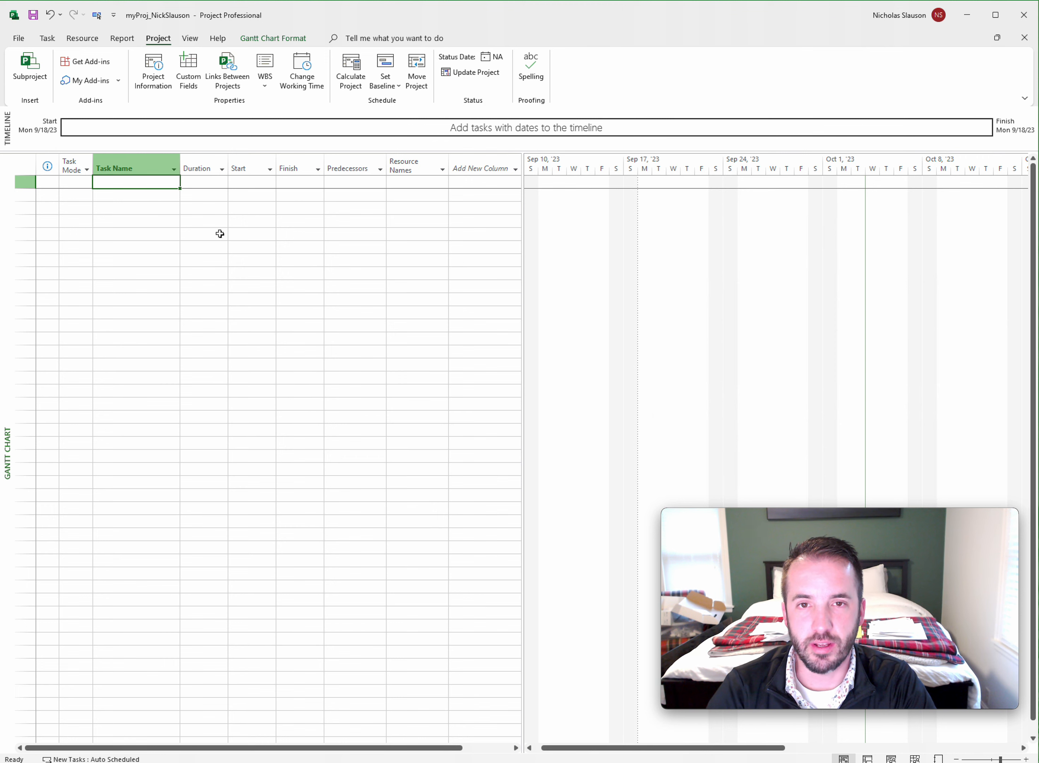
Make new tasks manually scheduled and add a task named "Test Task 1" in the first row.
click(47, 40)
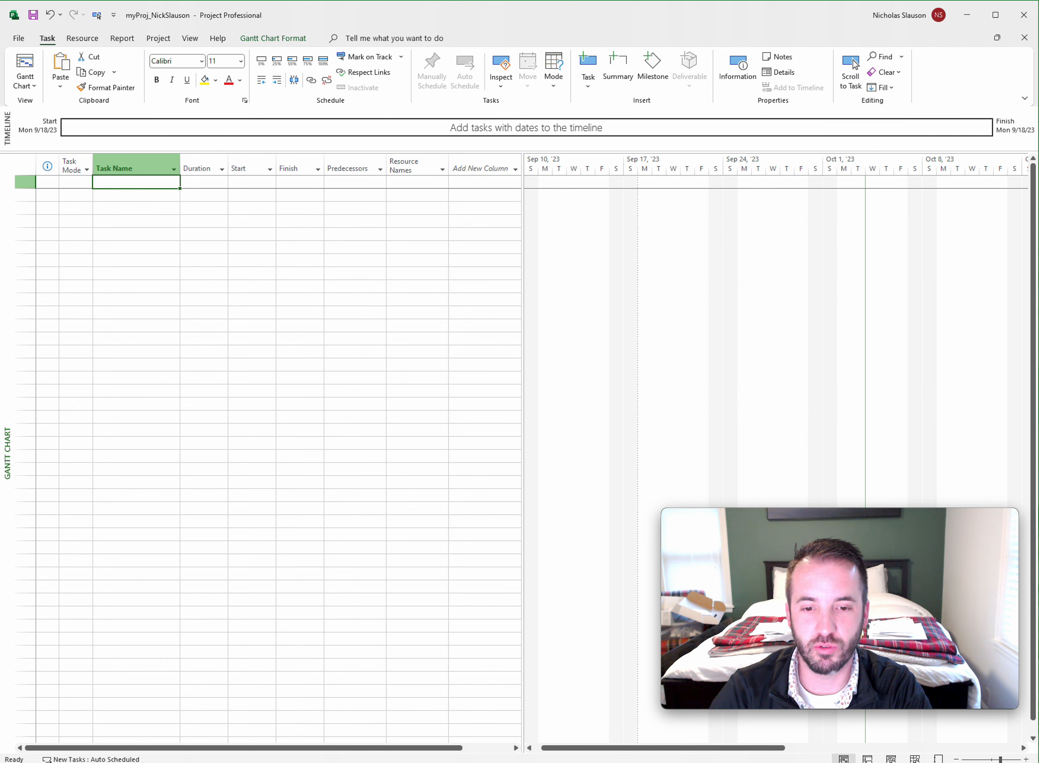
click(98, 757)
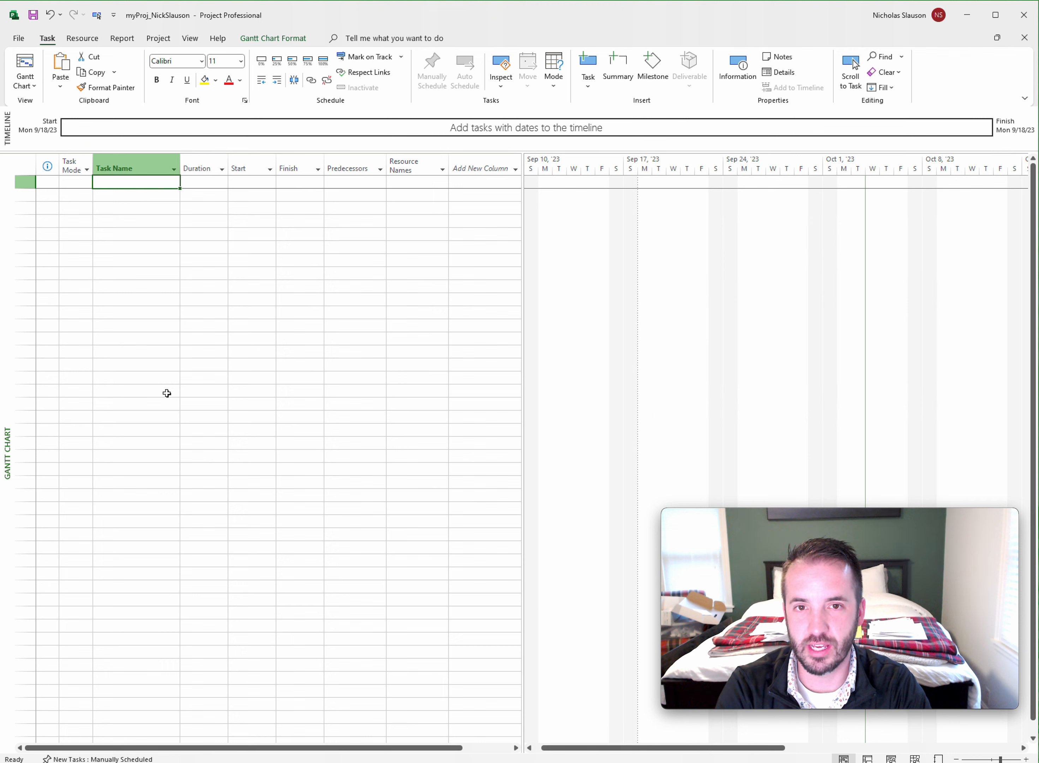
text(Test Task 1)
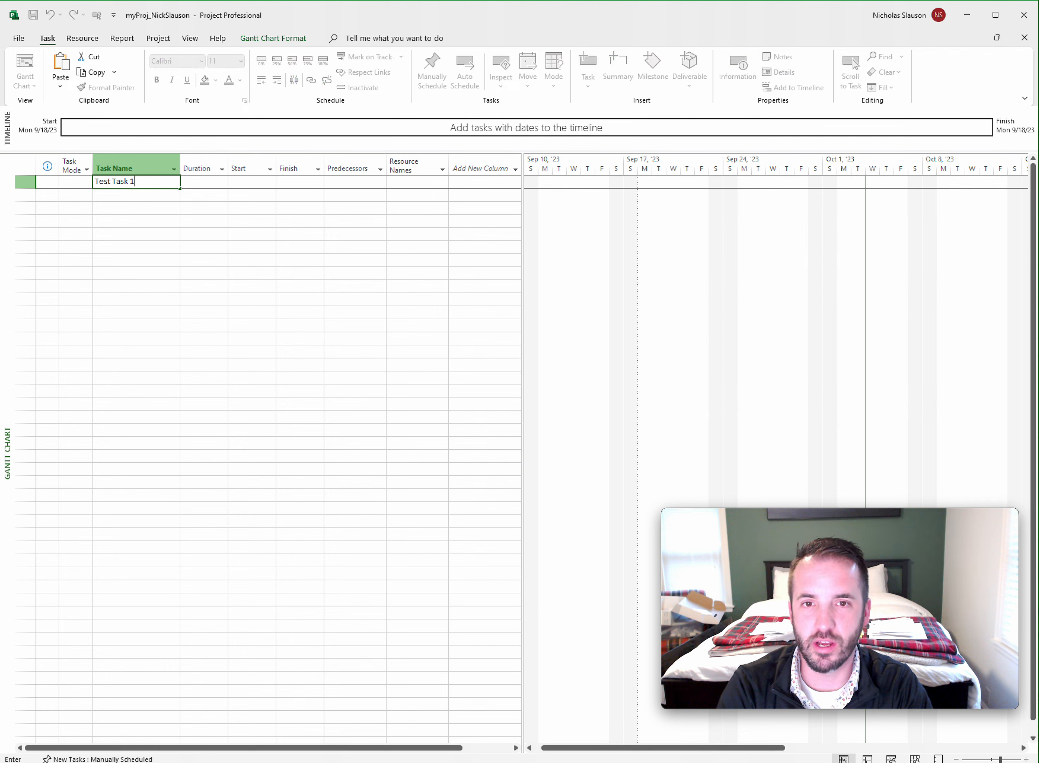
key(Return)
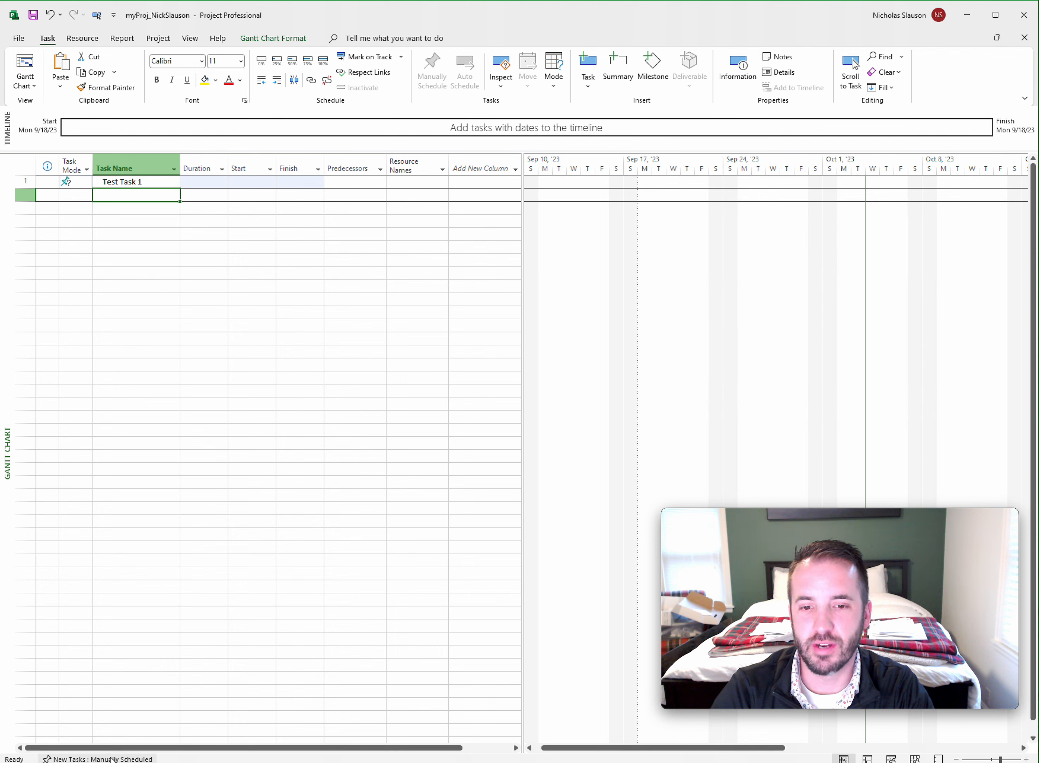
Switch new tasks to auto scheduled and add "Test Task 2" below the first task.
click(141, 729)
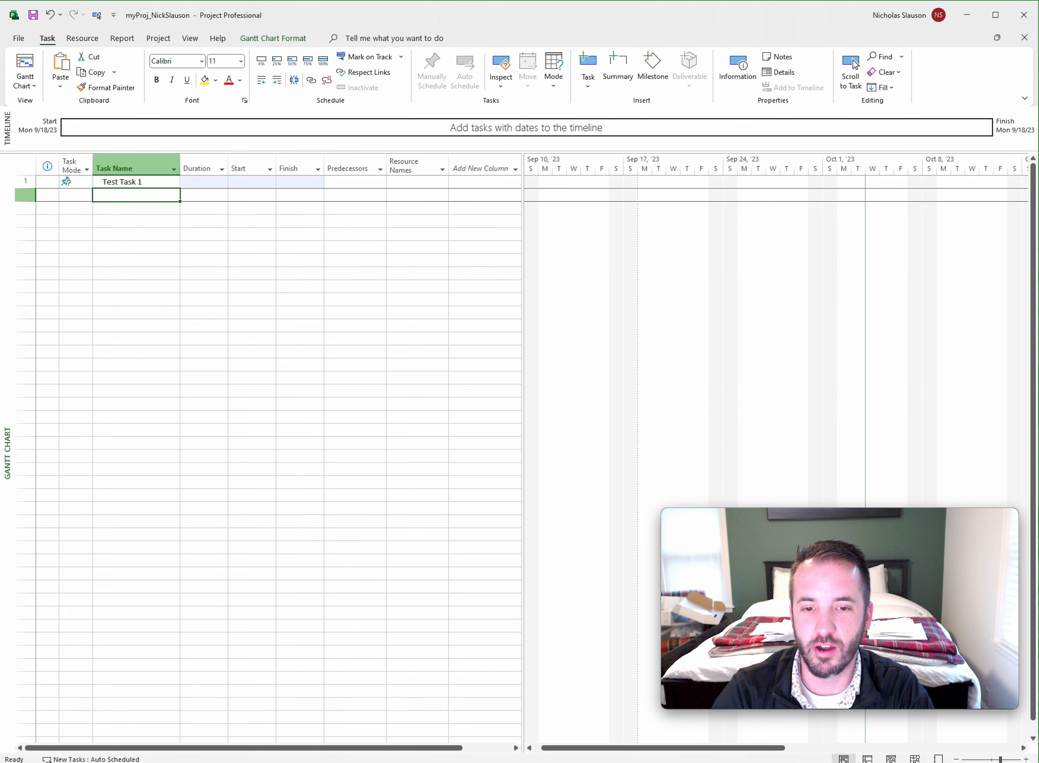
text(T)
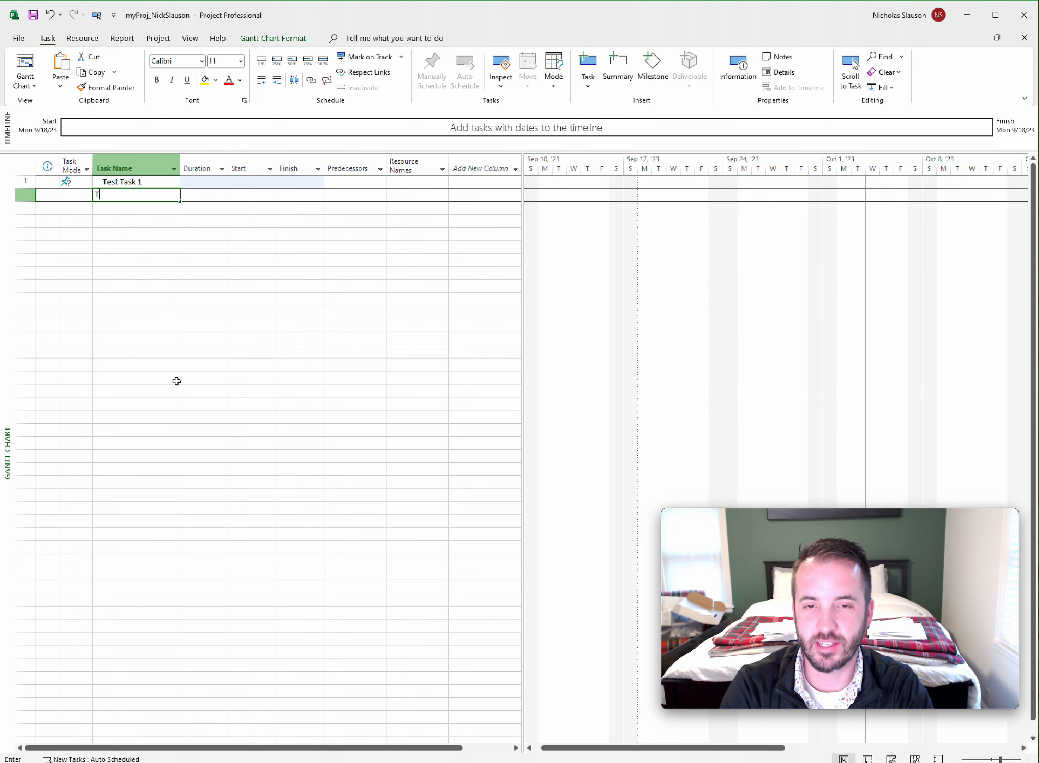
text(est Task 2)
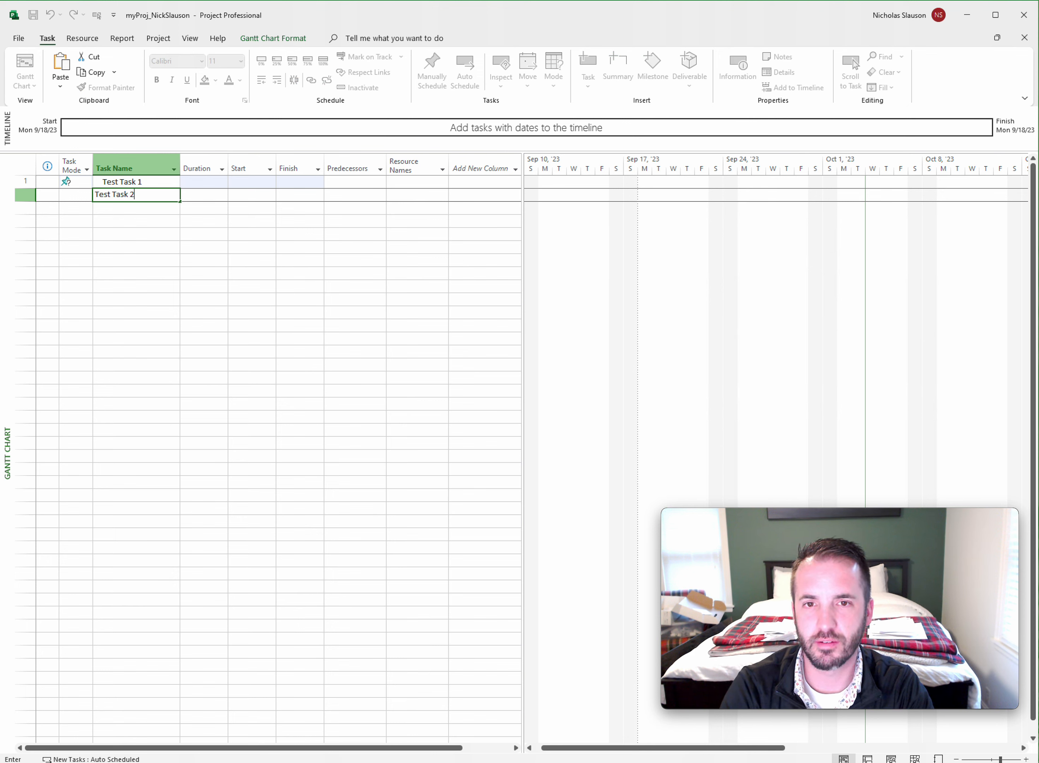
key(Return)
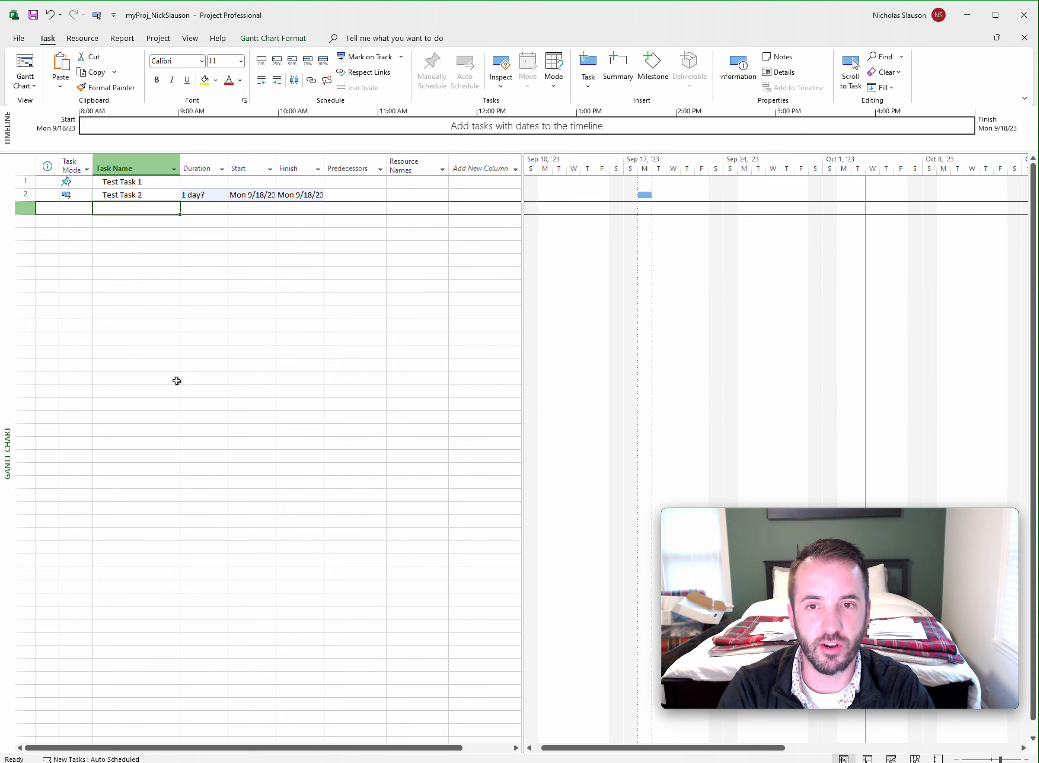
Review the project information, including start date, scheduling basis and calendar, without changing any settings.
click(158, 38)
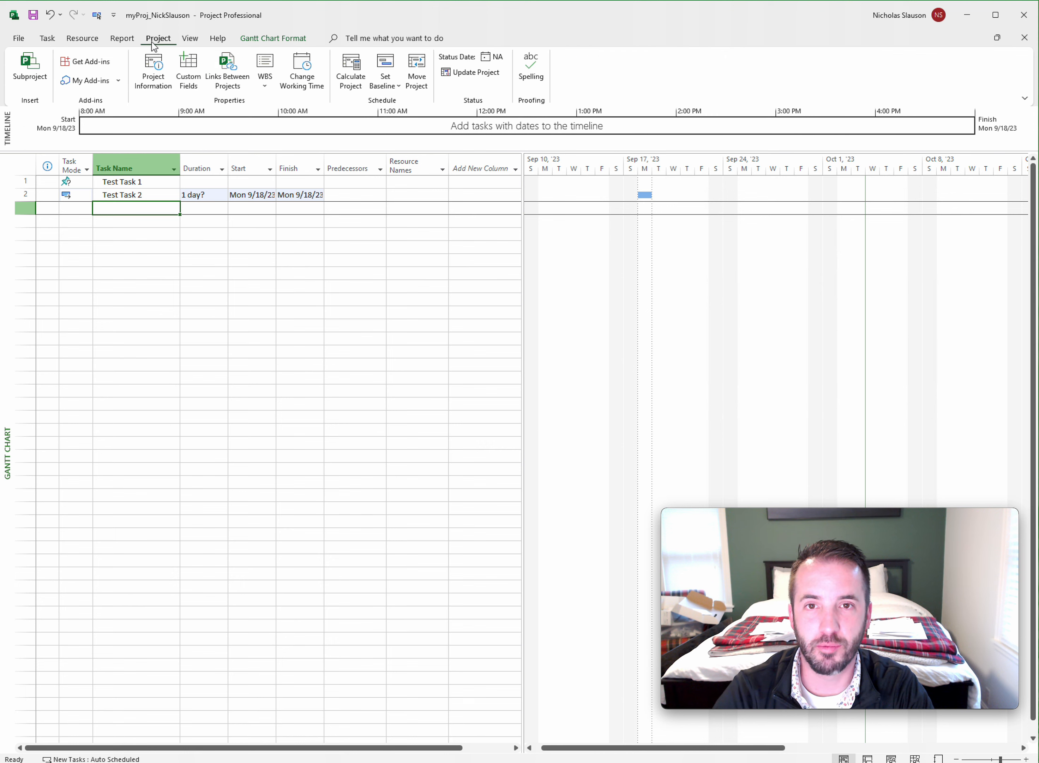
click(157, 84)
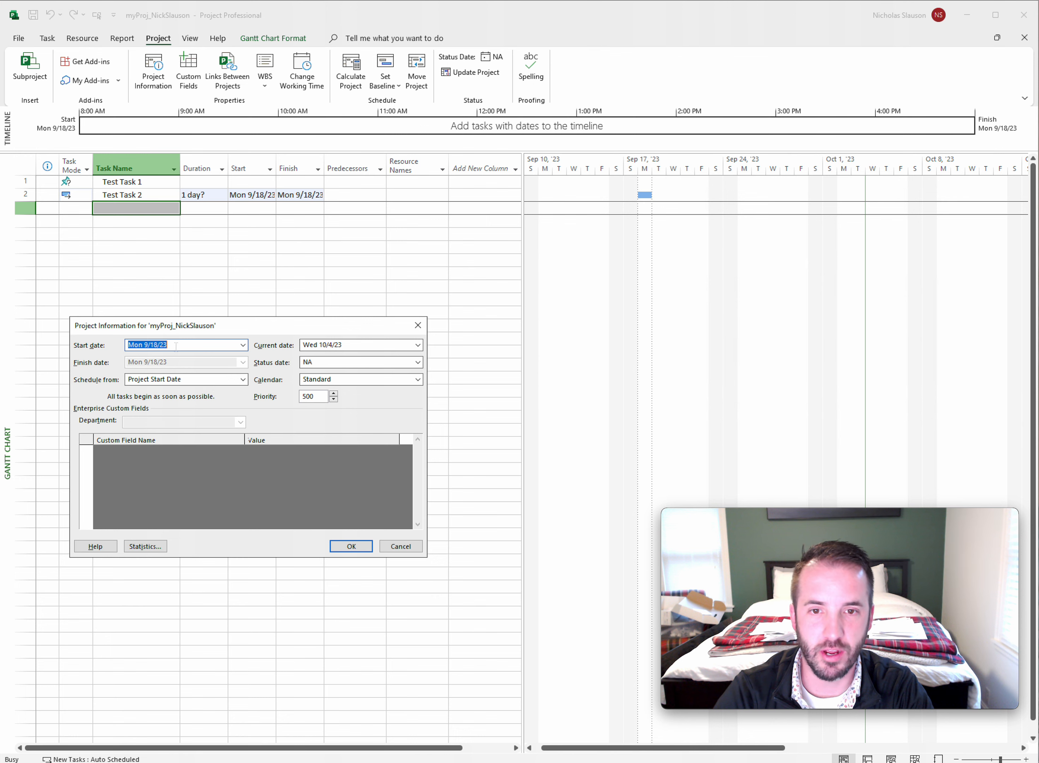
click(400, 546)
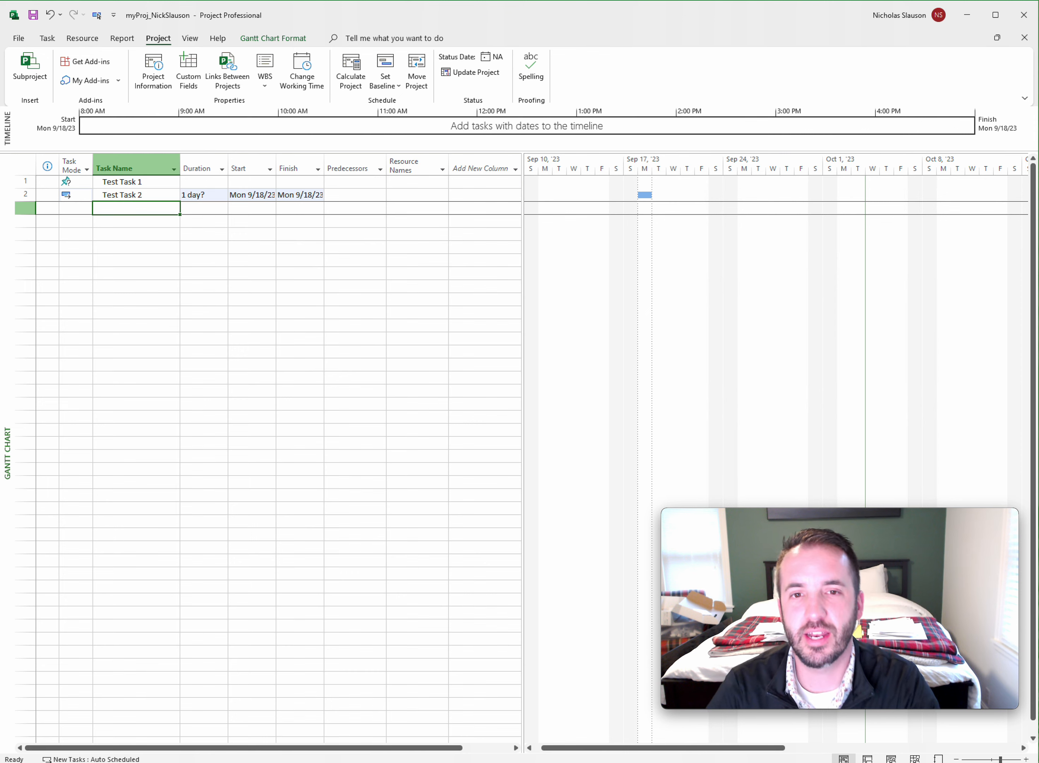
Leave one blank row below Test Task 2 and add the task "Get a bowl out of cupboard".
click(136, 221)
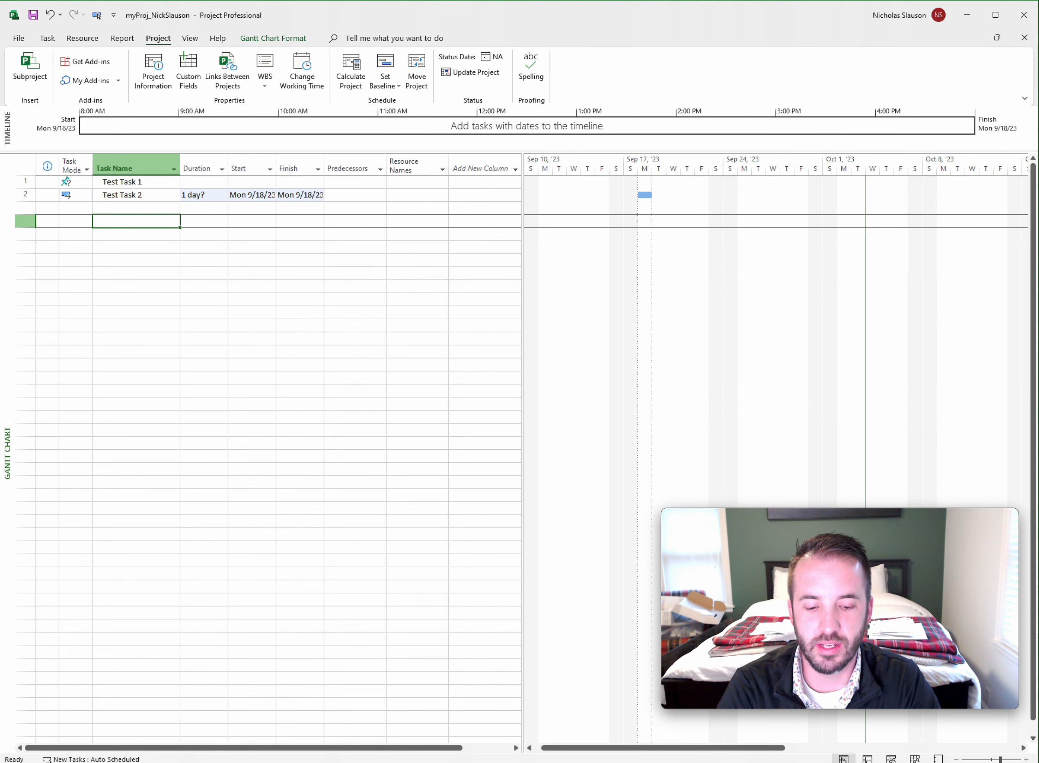
text(Get a bowl )
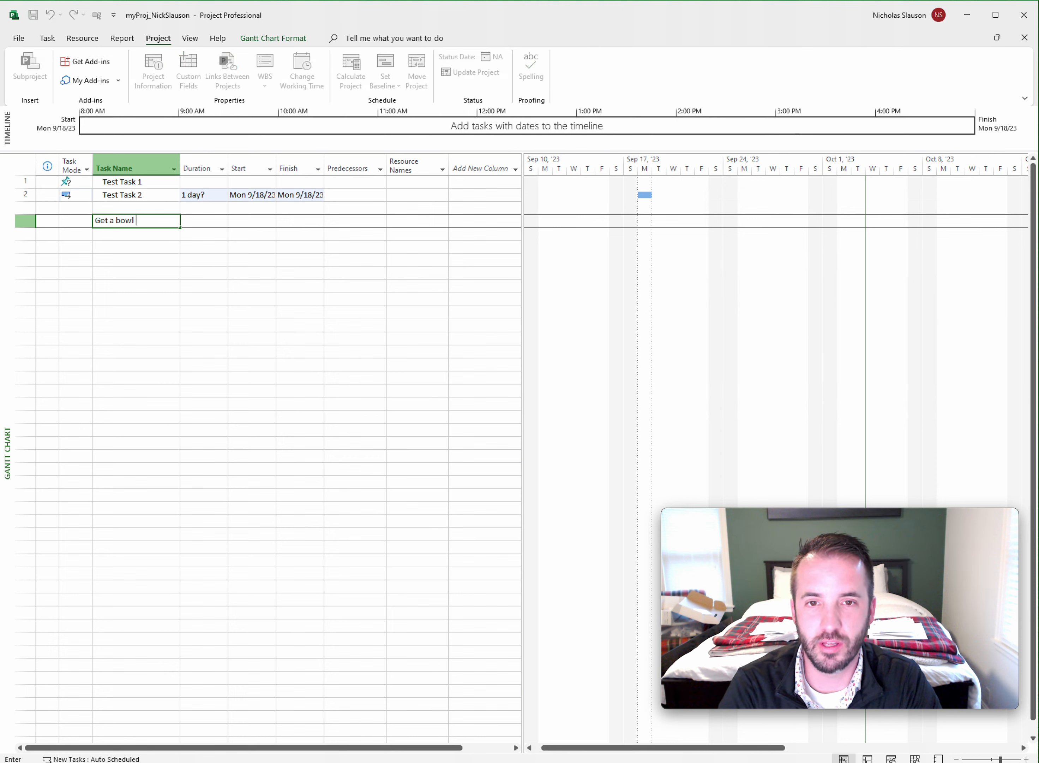
text(out of )
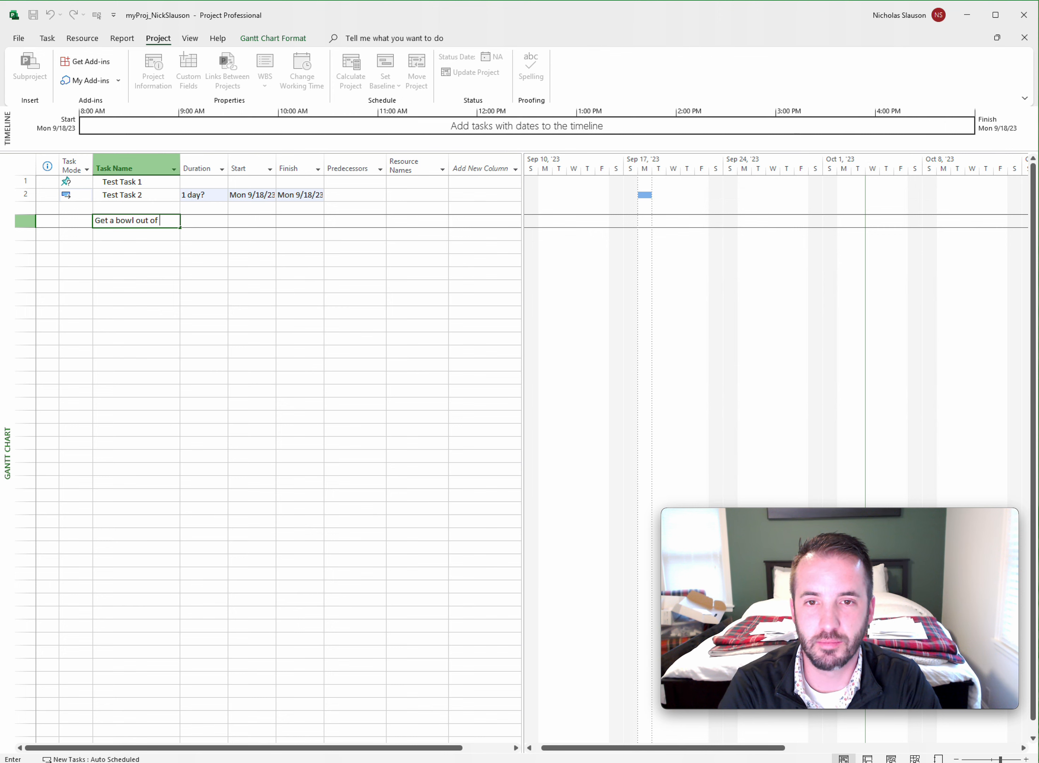
text(cubbo)
key(BackSpace)
key(BackSpace)
key(BackSpace)
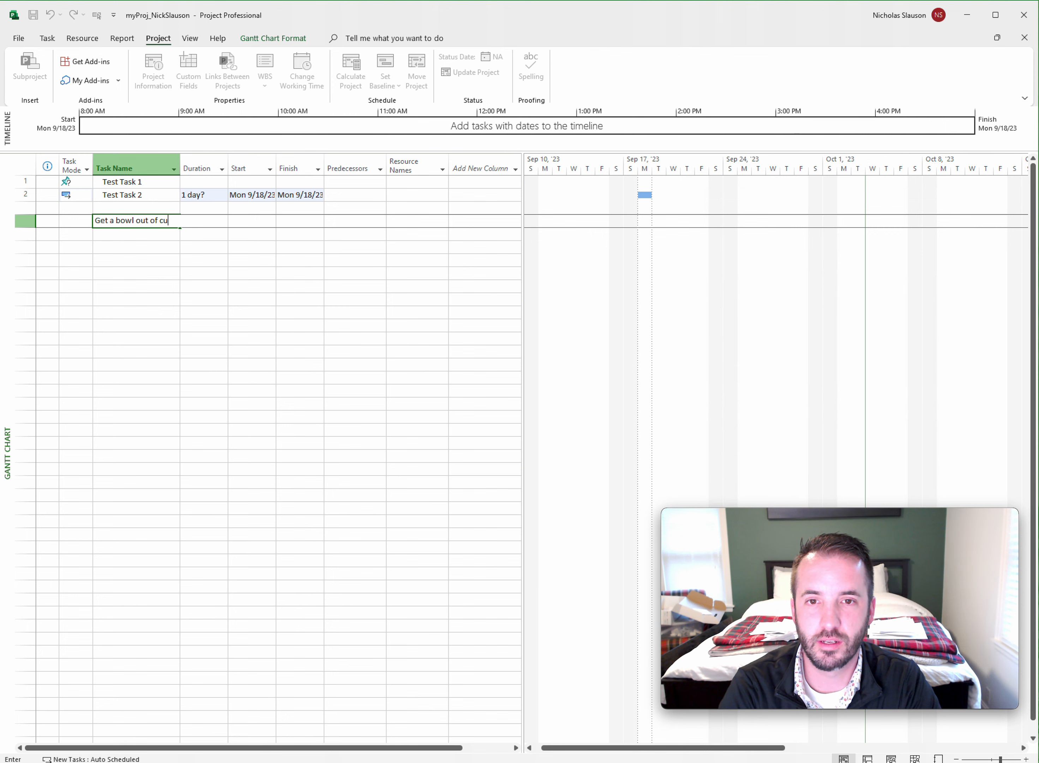
text(pboard)
key(Return)
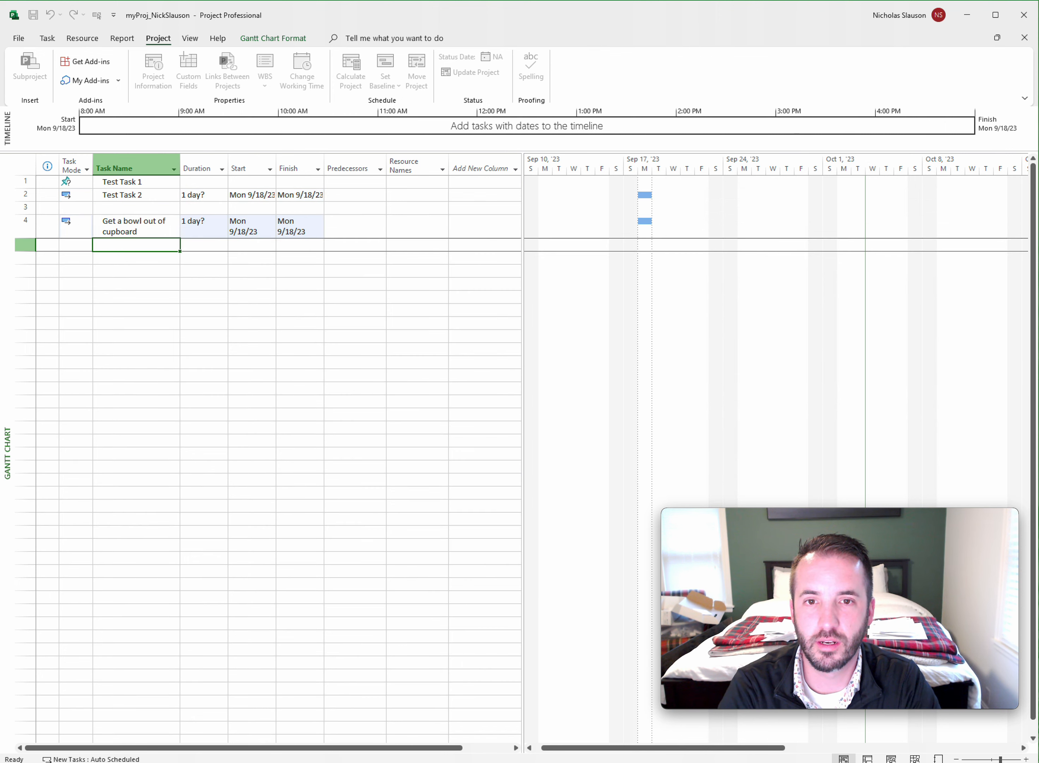
Add the tasks "Fill Bowl with cereal", "Add milk" and "eat" in the rows below the cupboard task.
text(Fi)
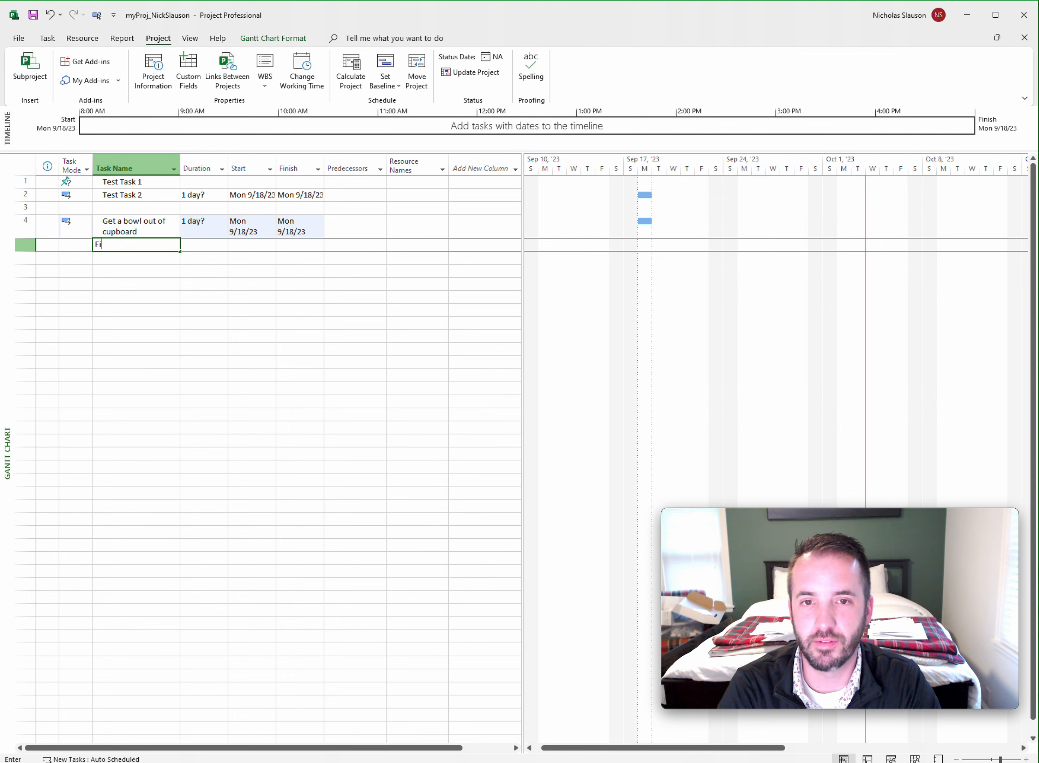
text(ll Bowl with cereal)
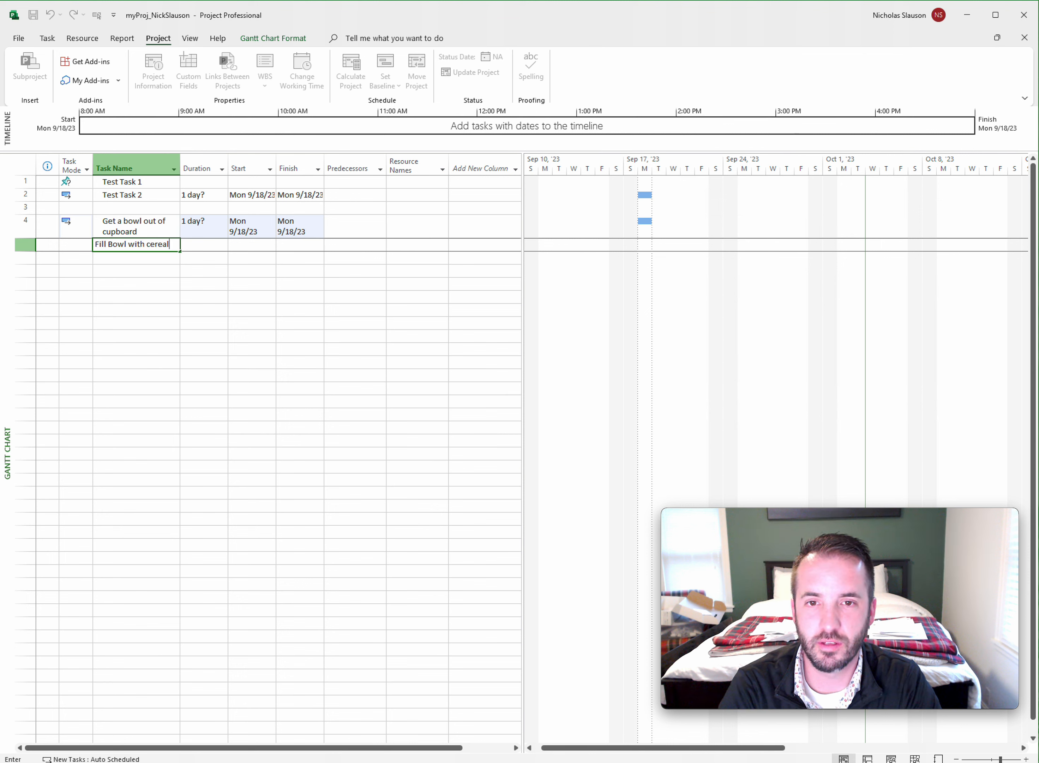
key(Return)
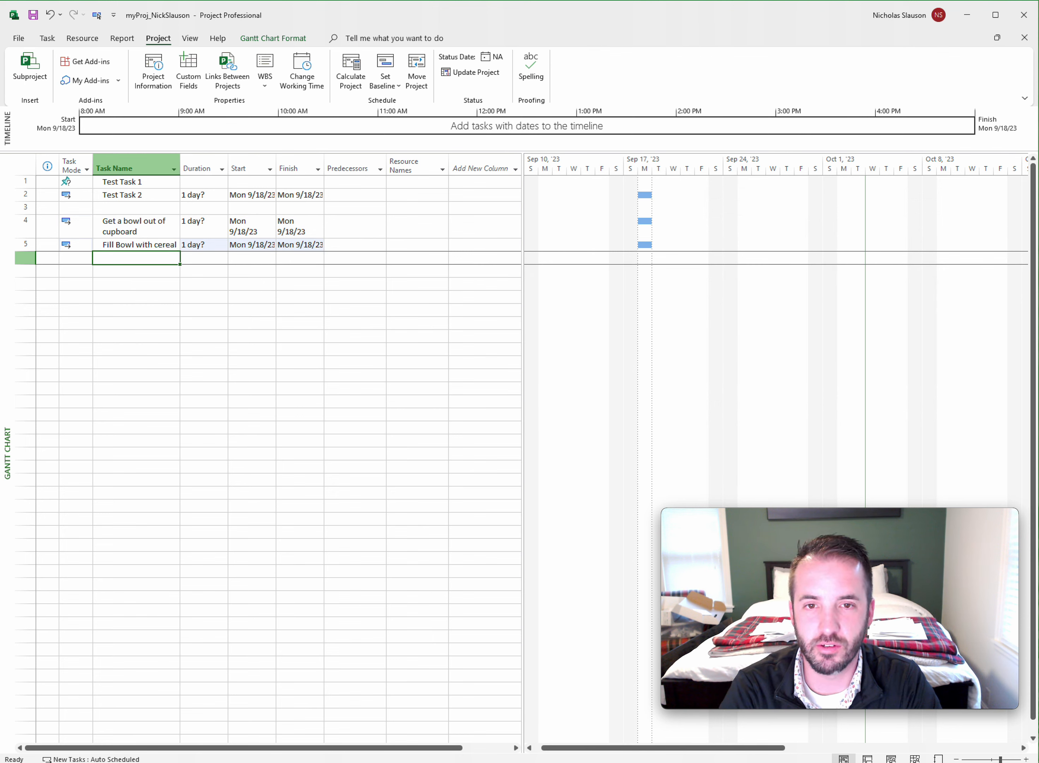
text(Add milk)
key(Return)
text(ea)
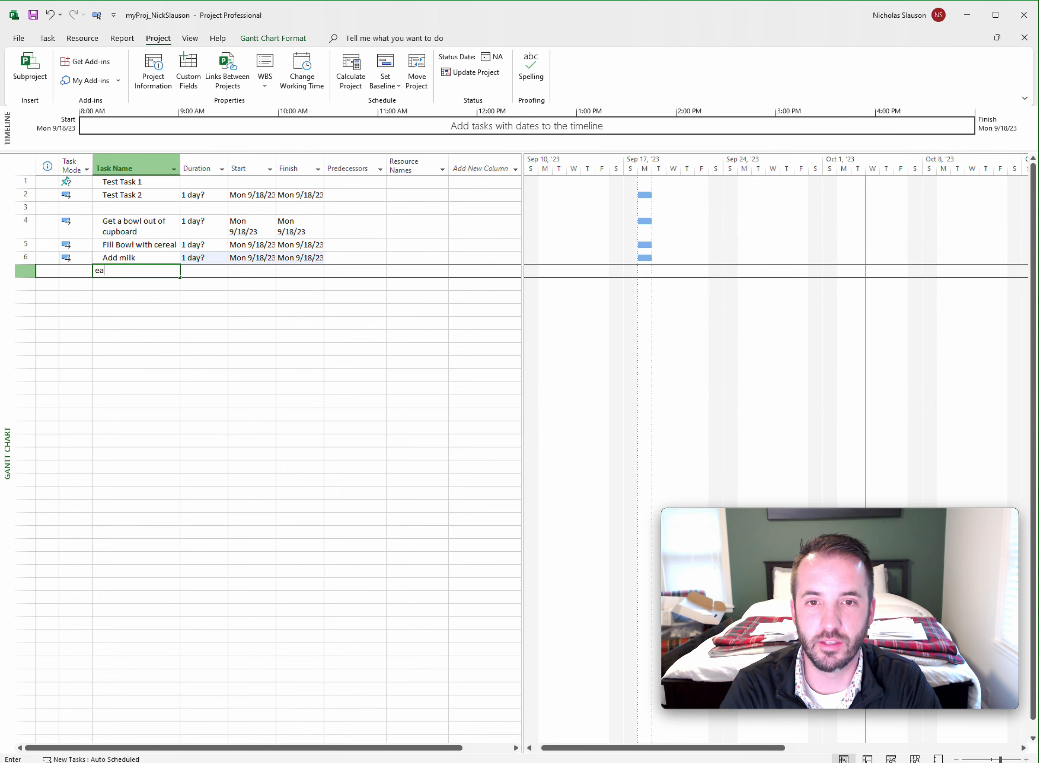
text(t)
key(Return)
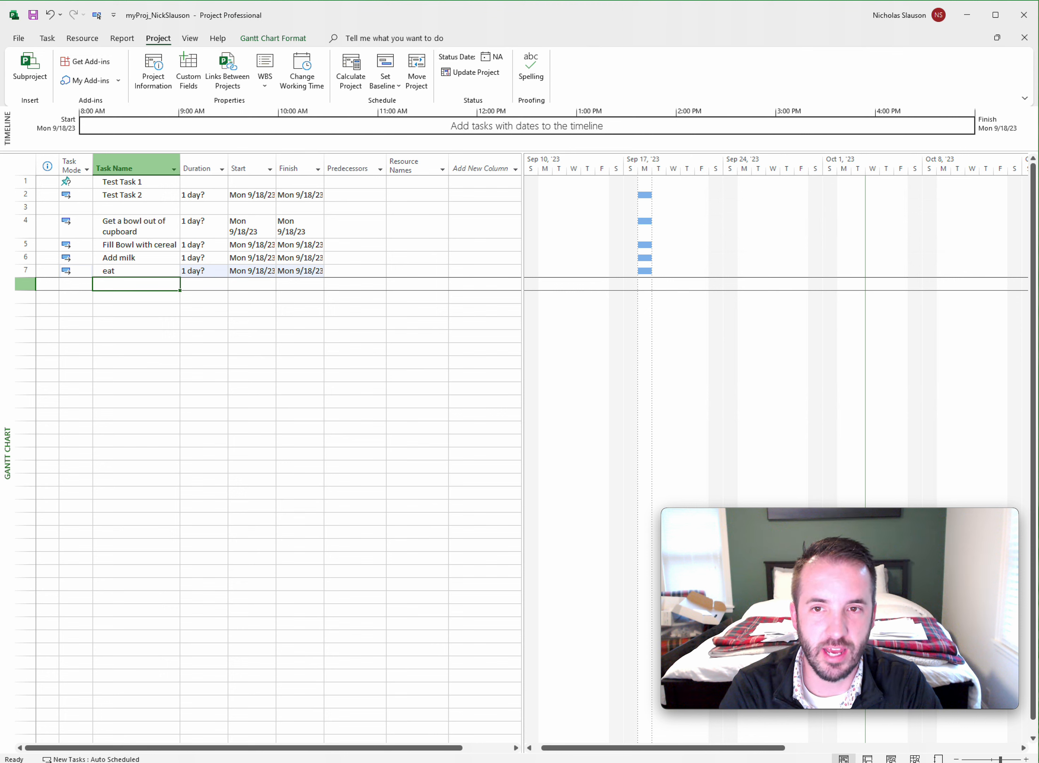
click(367, 233)
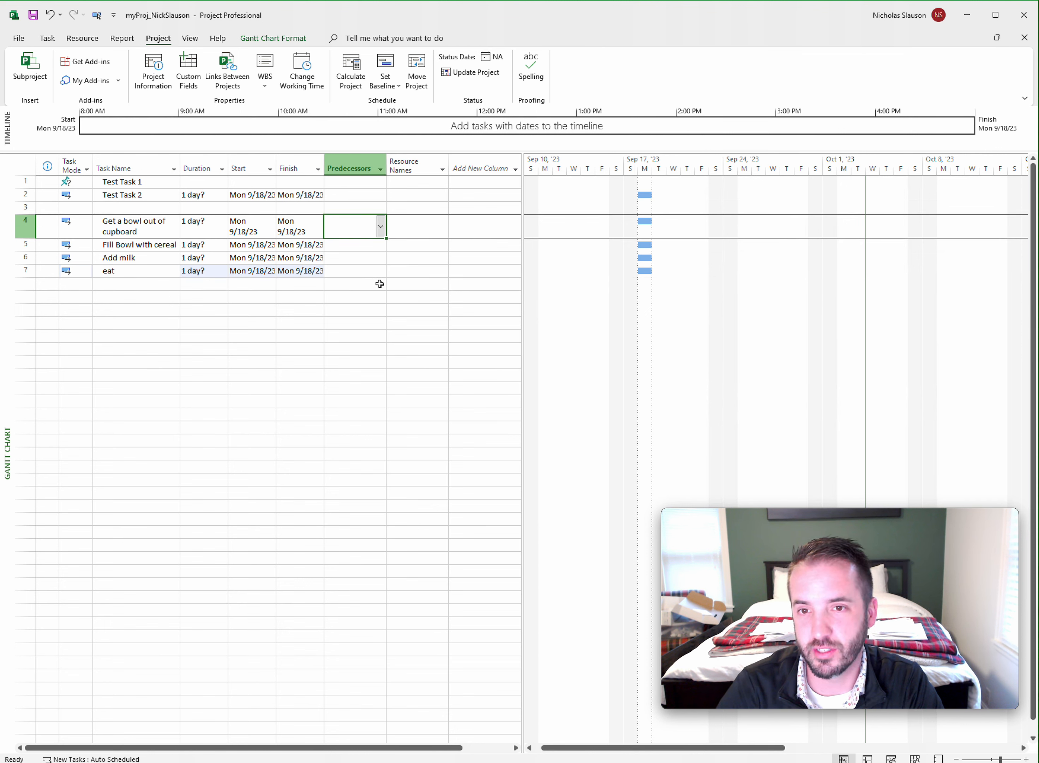
text(1)
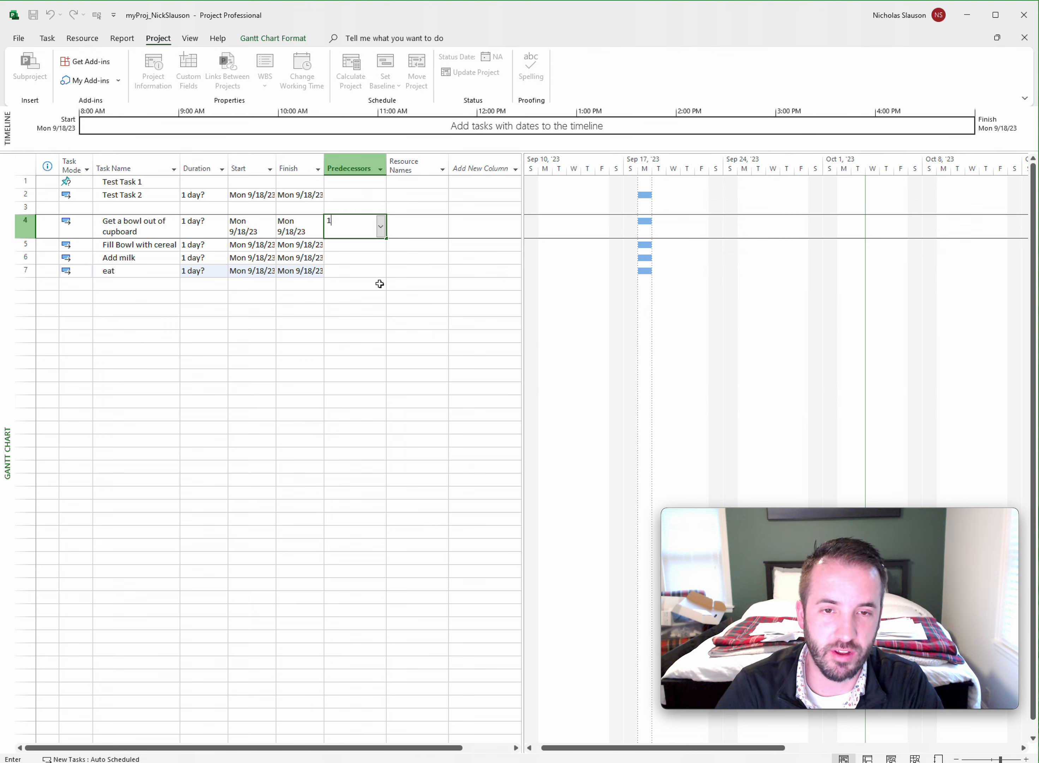
key(Return)
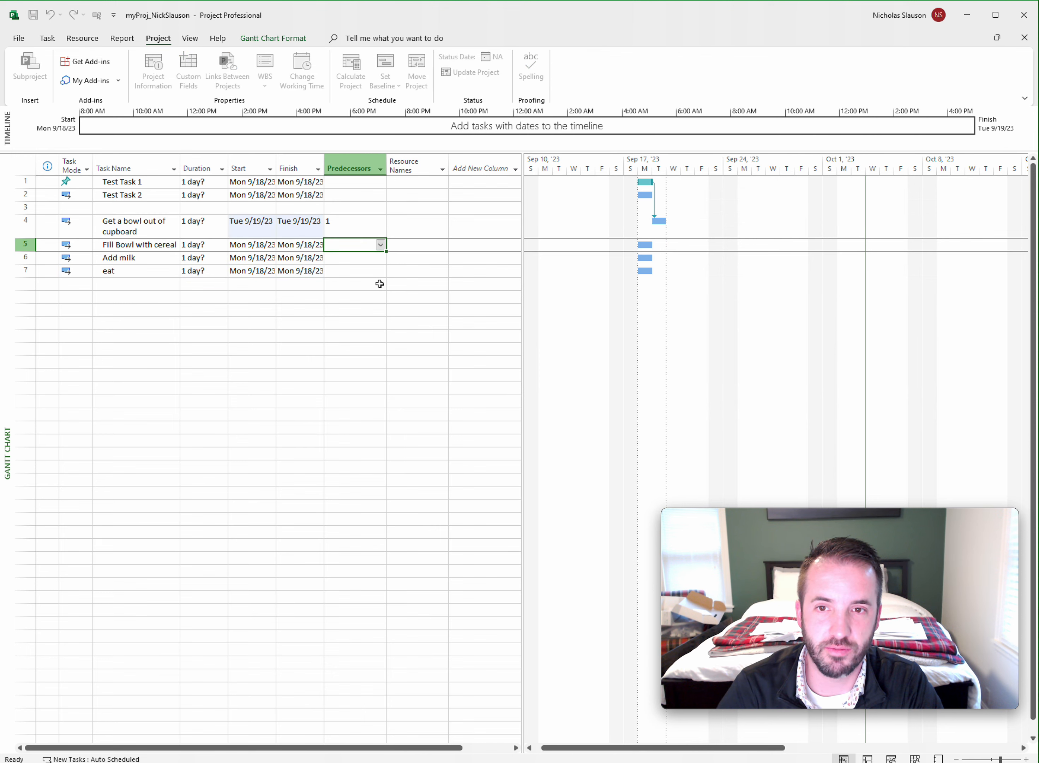
key(Up)
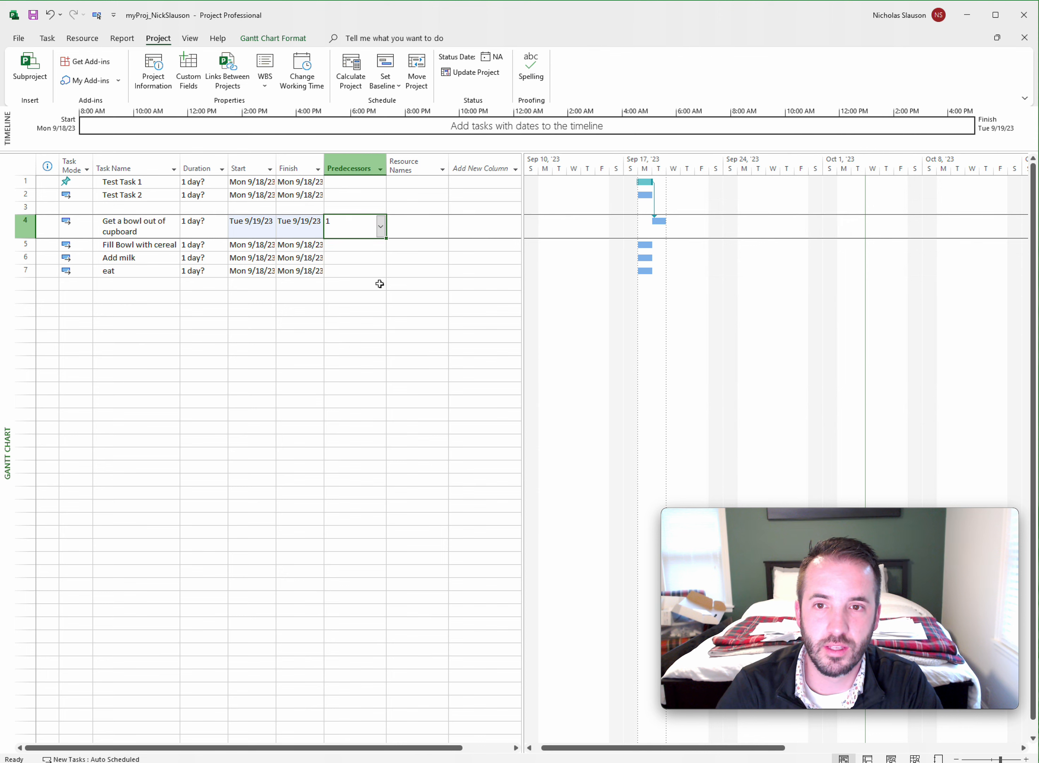
key(Delete)
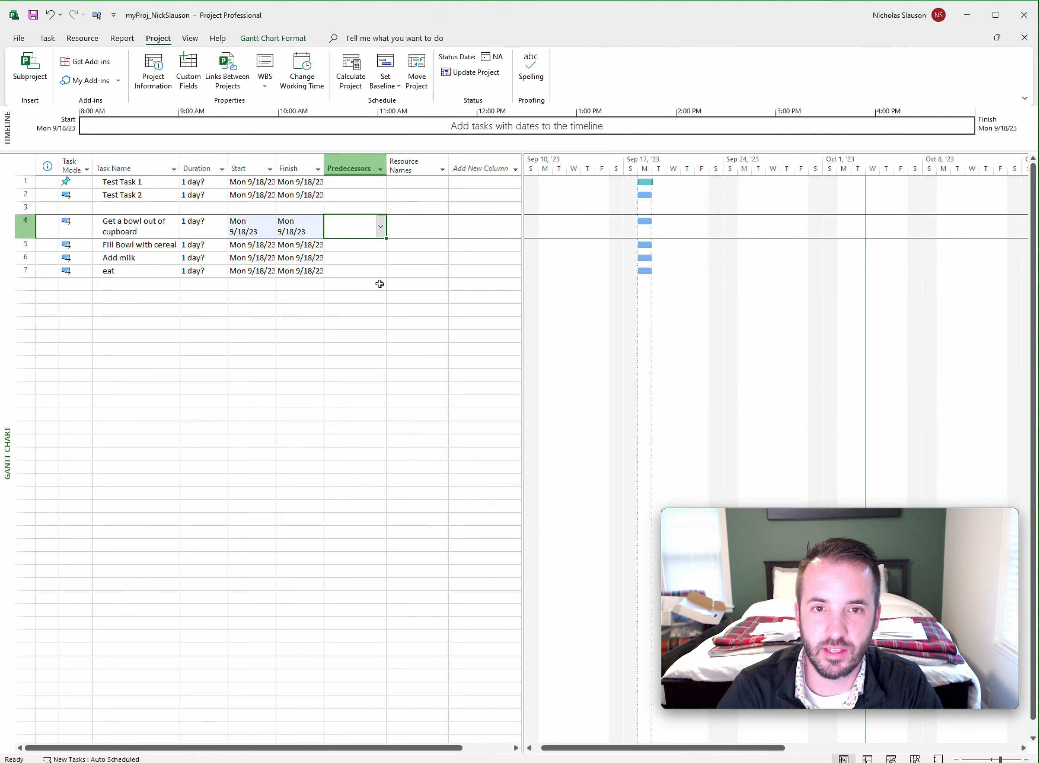
Set the predecessors to 4 for "Fill Bowl with cereal", 5 for "Add milk" and 6 for "eat".
key(Down)
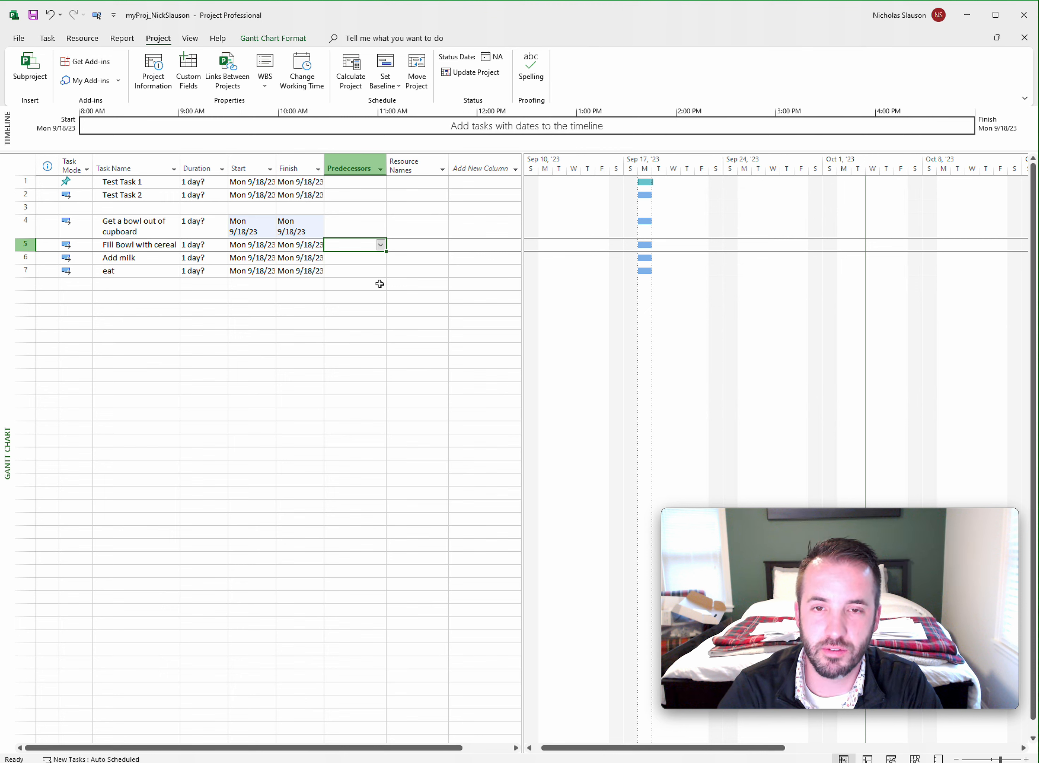
text(4)
key(Return)
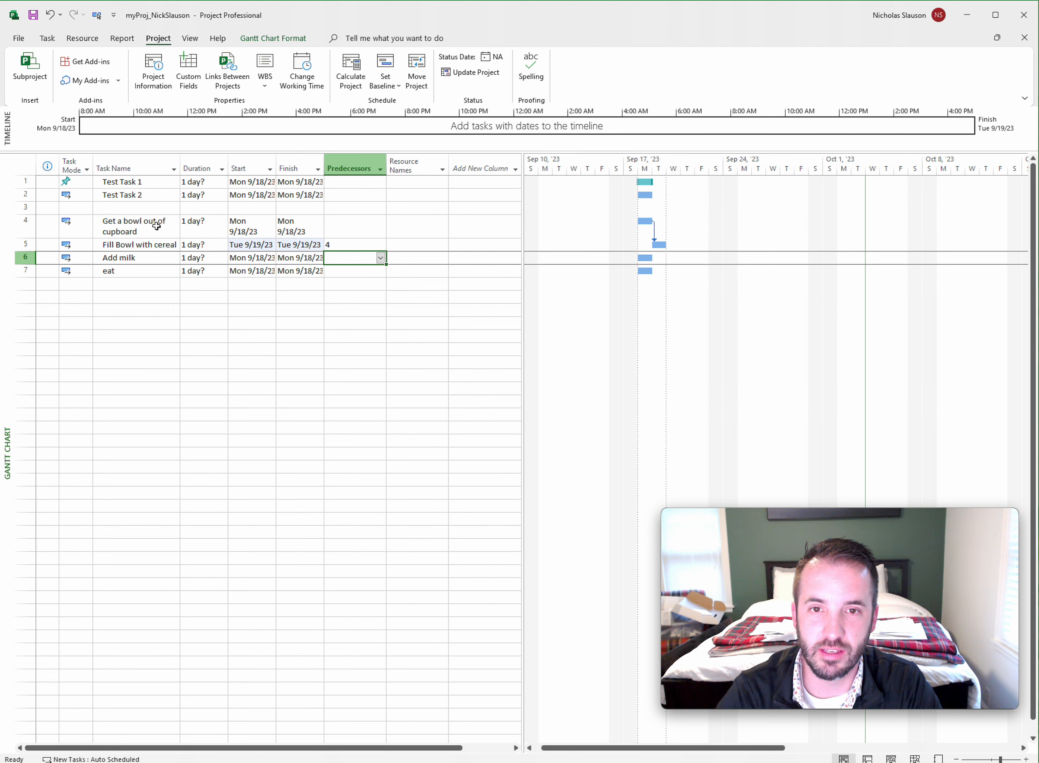
click(336, 256)
text(5)
key(Return)
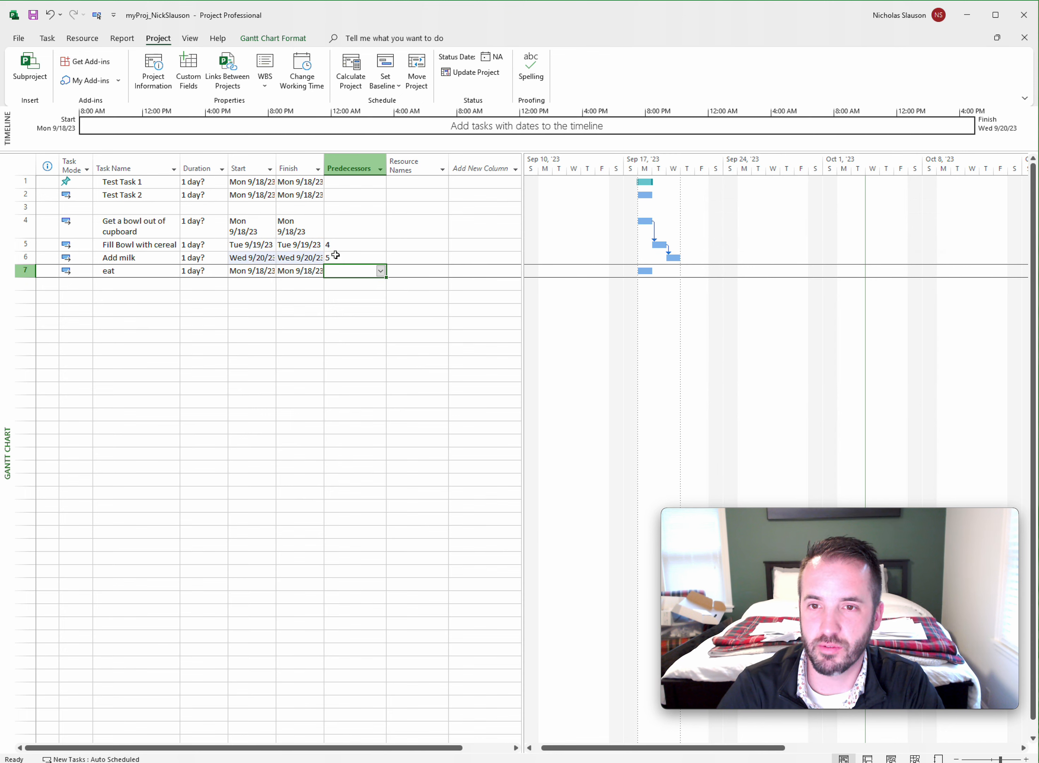
text(6)
key(Return)
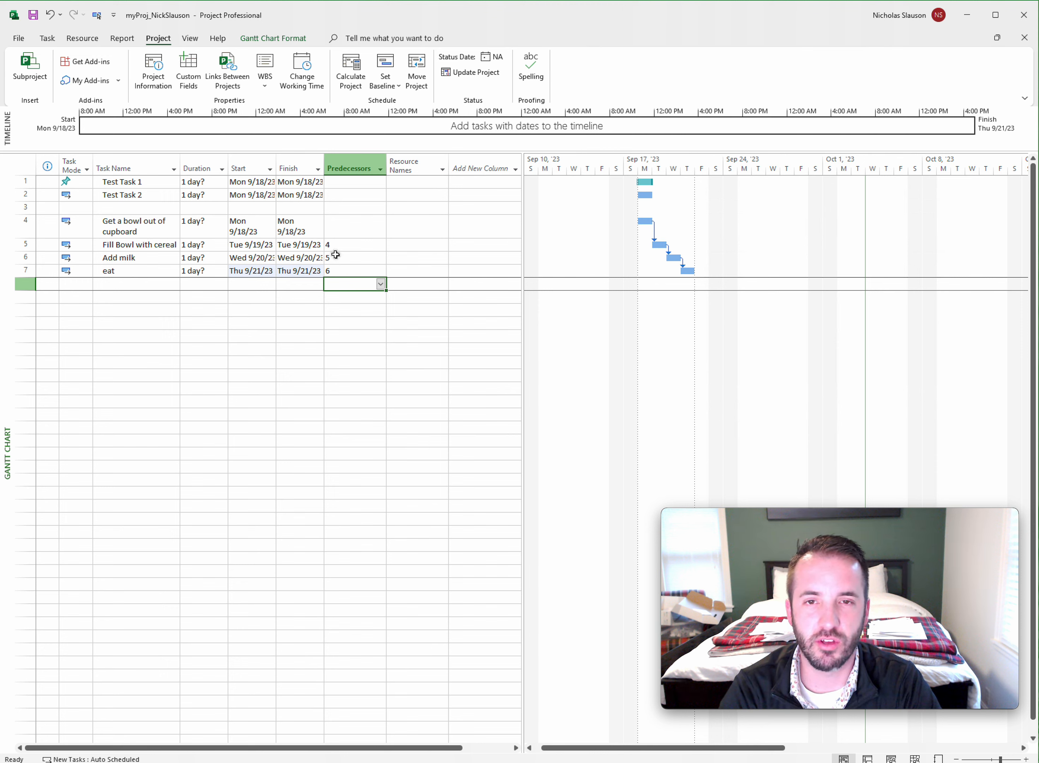
Insert a milestone in the row below "eat" and name it "Bowl of Cereal Complete".
click(149, 296)
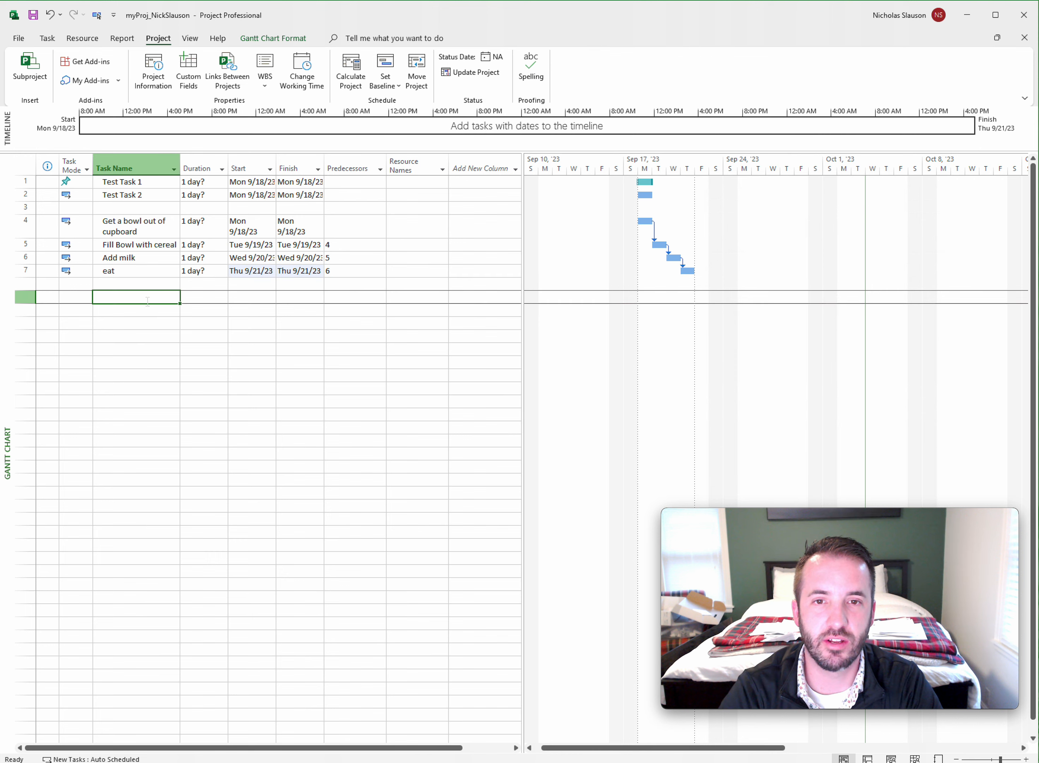
click(47, 38)
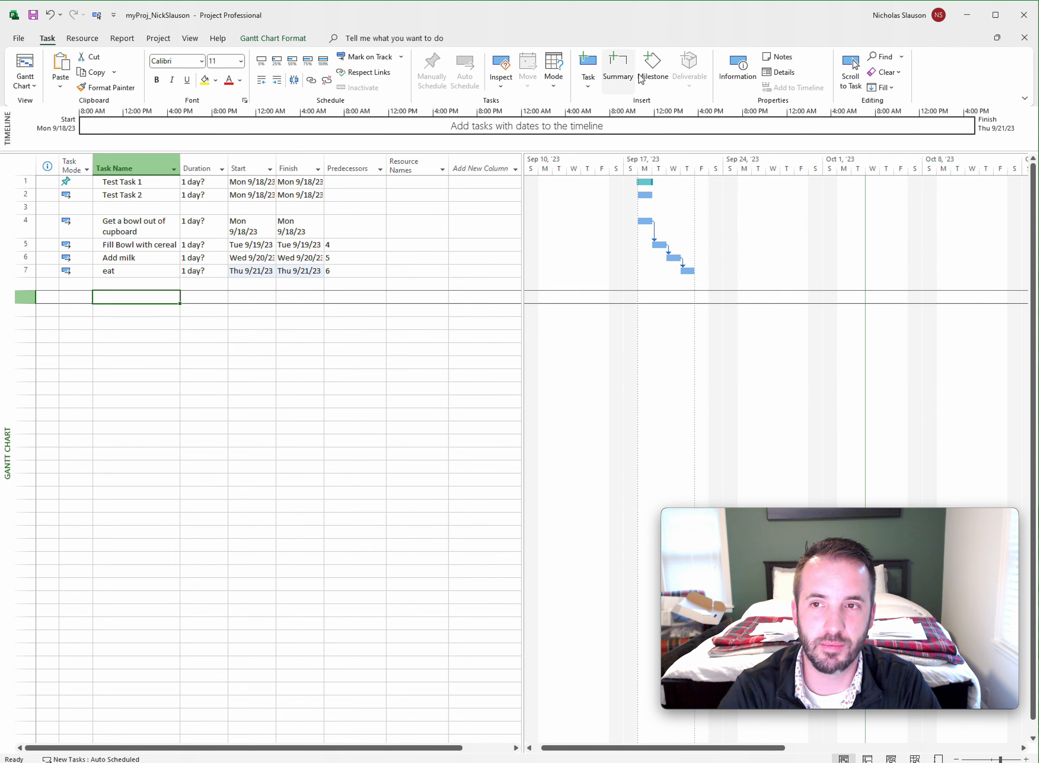
click(653, 66)
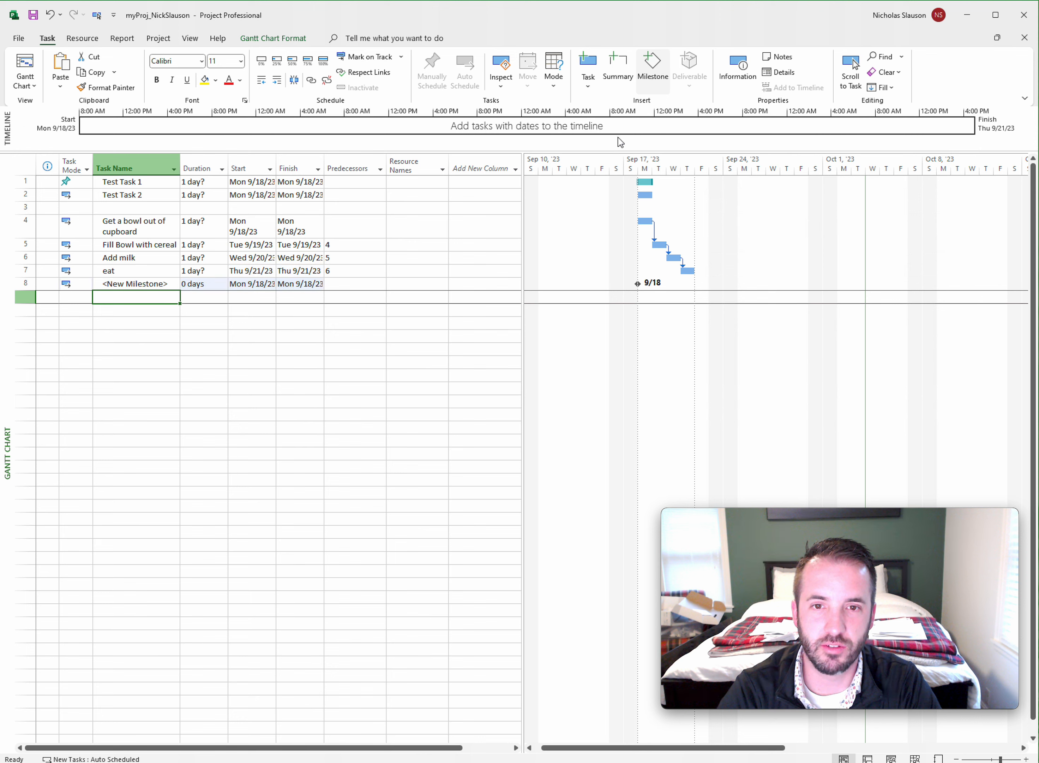
click(138, 284)
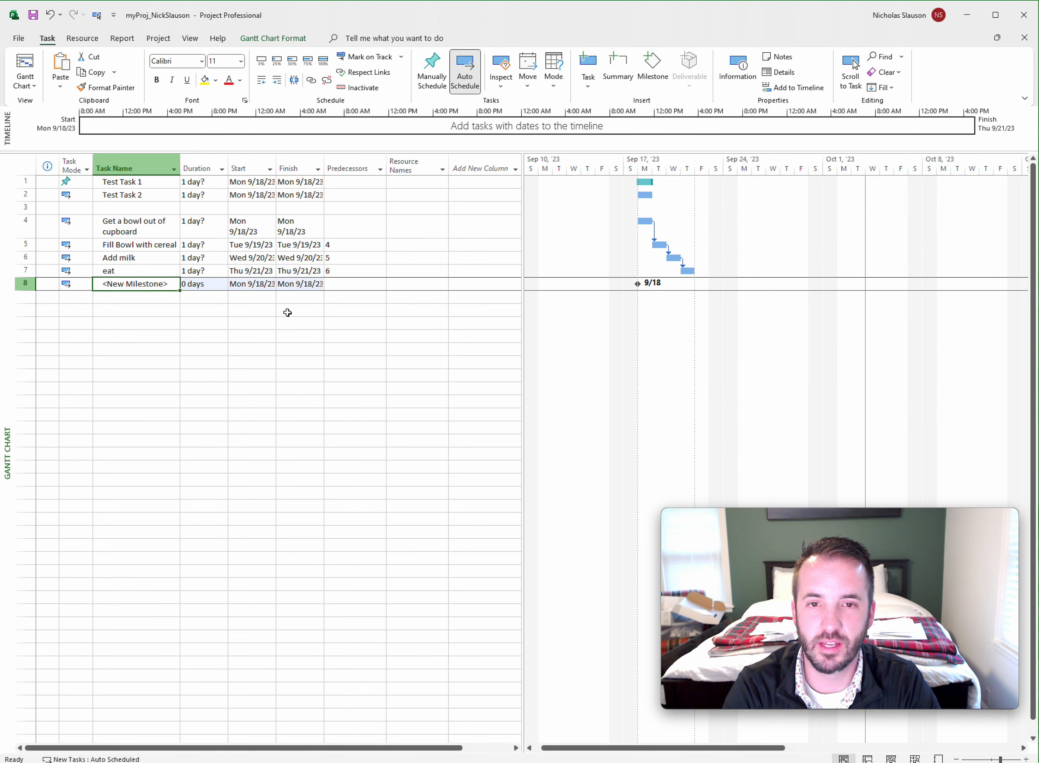
text(Bowl of C)
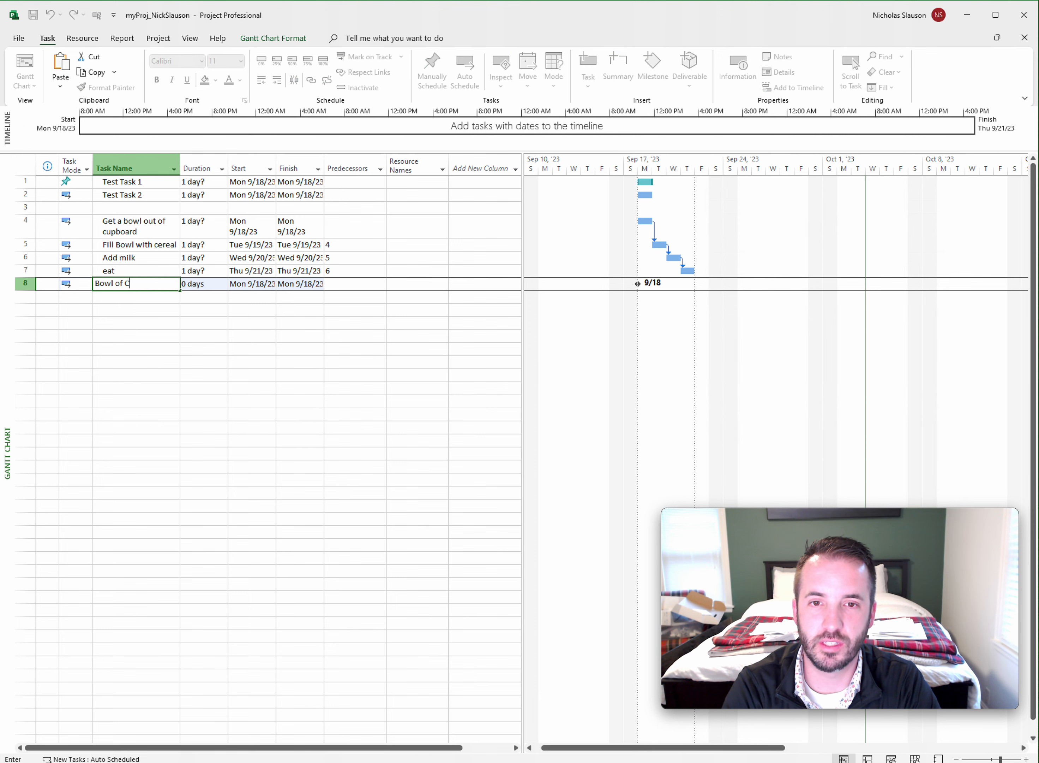
text(ereal Complete)
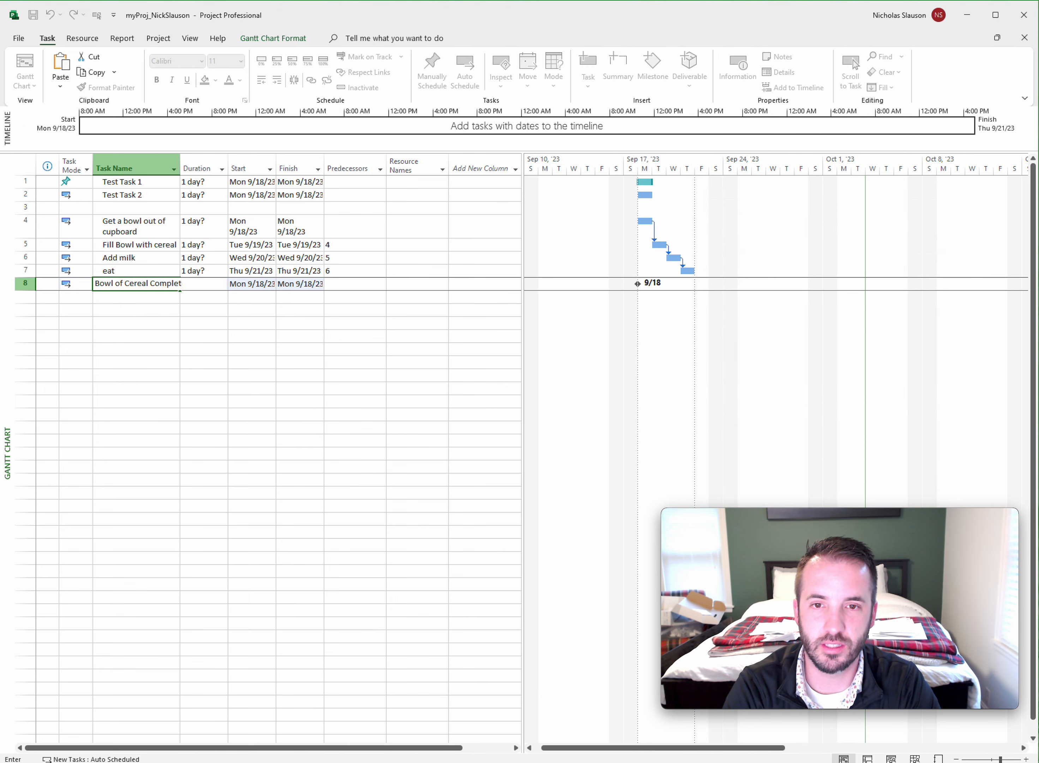
key(Return)
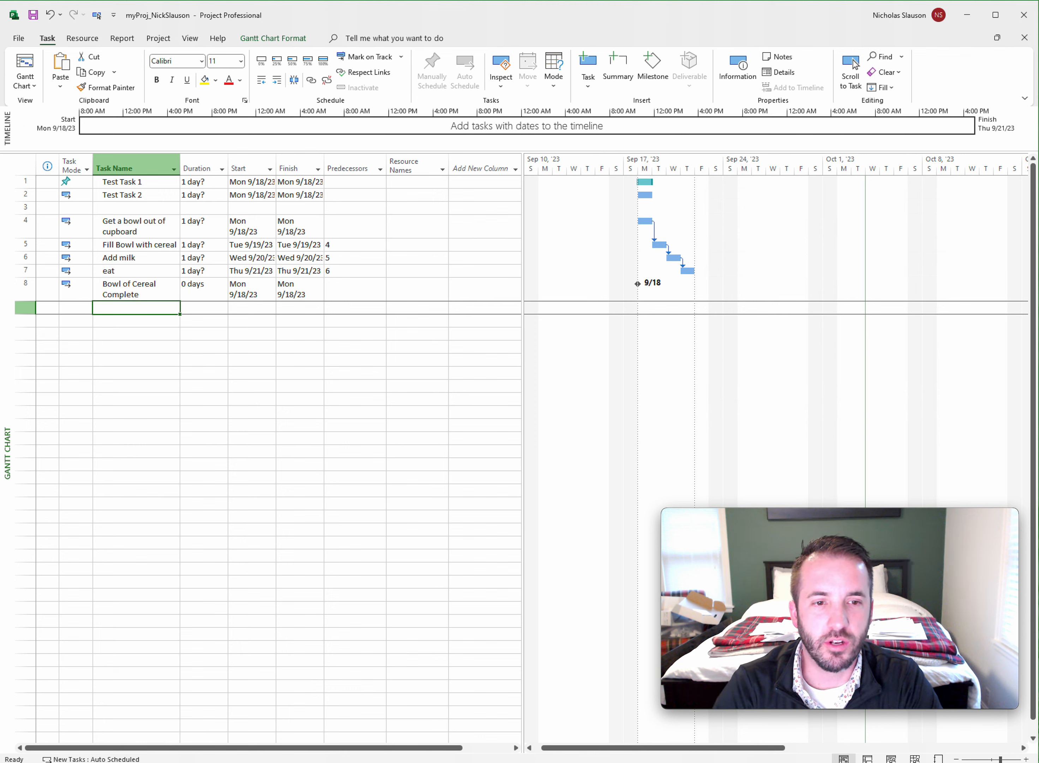
Insert a summary task above "Get a bowl out of cupboard" and name it "Making a Bowl of Cereal".
click(130, 226)
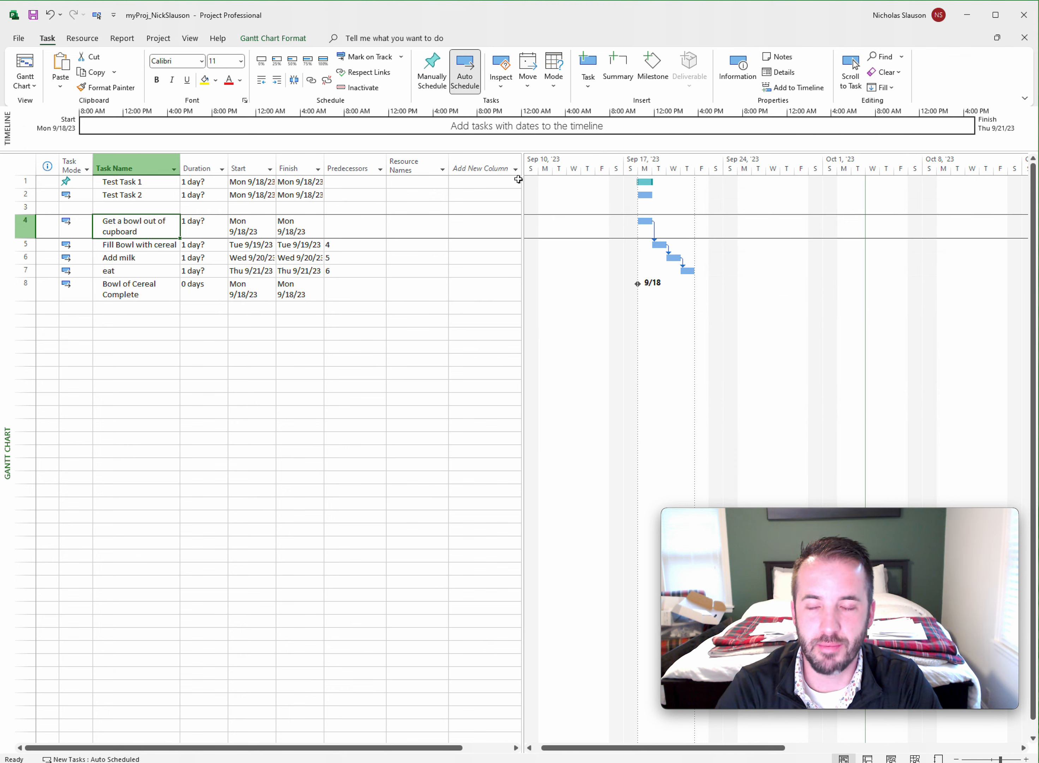
click(627, 71)
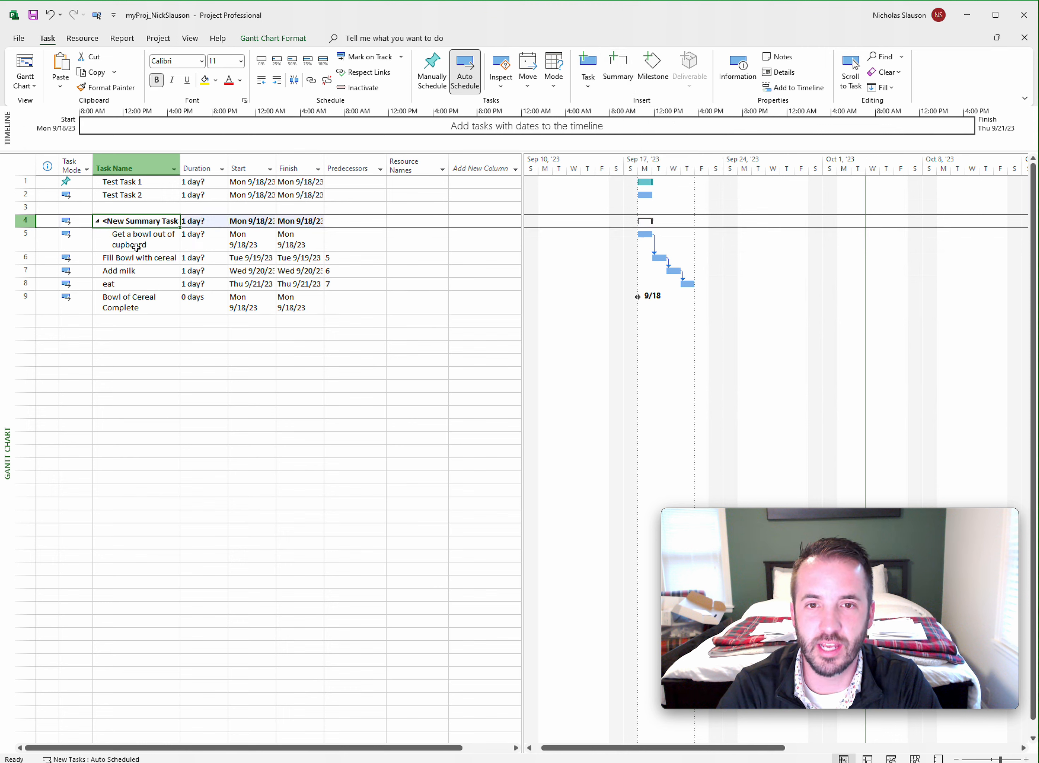
click(148, 225)
text(M)
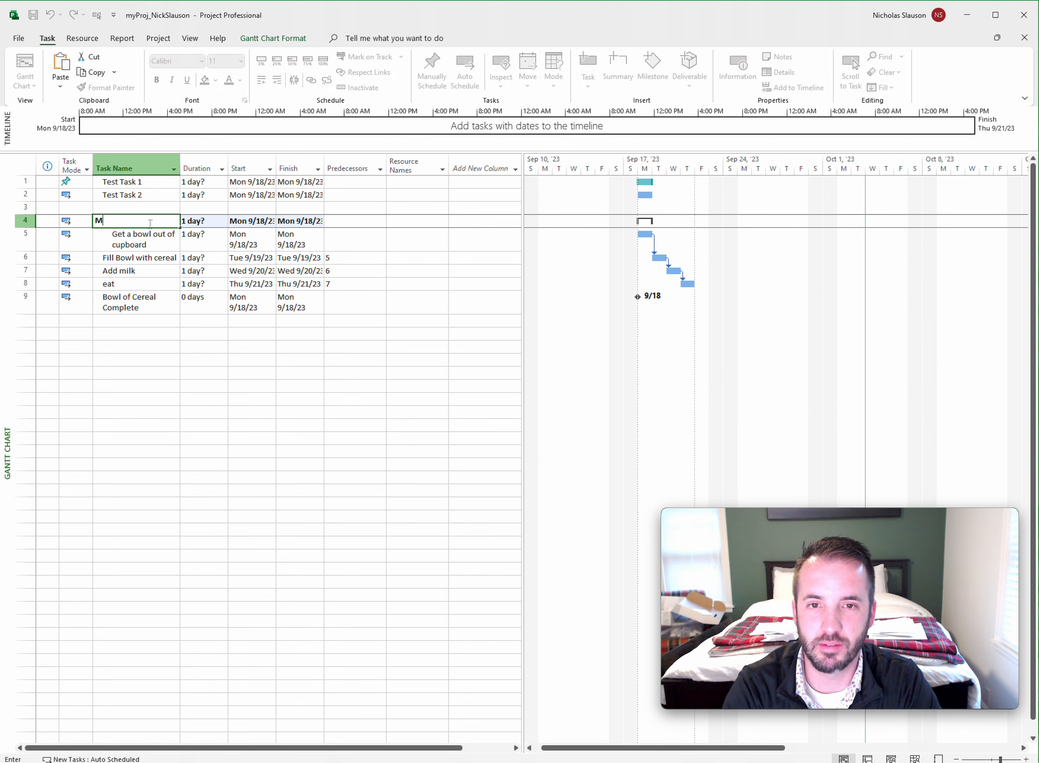
text(aking a Bow)
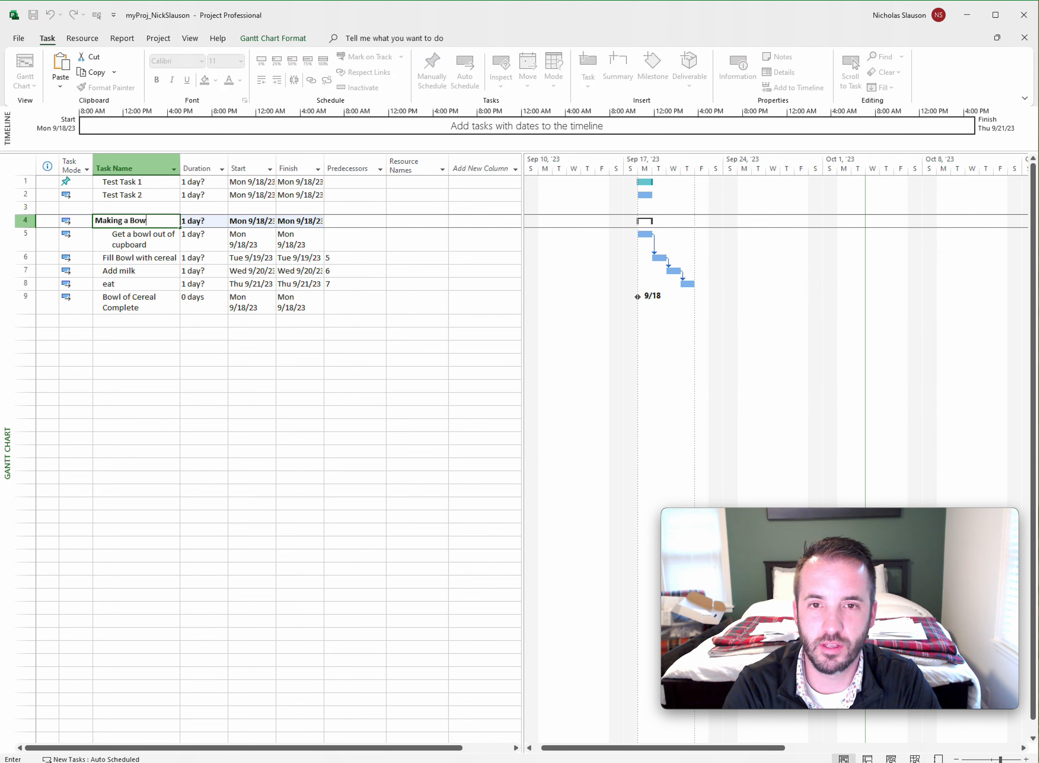
text(l of Cereal)
key(Return)
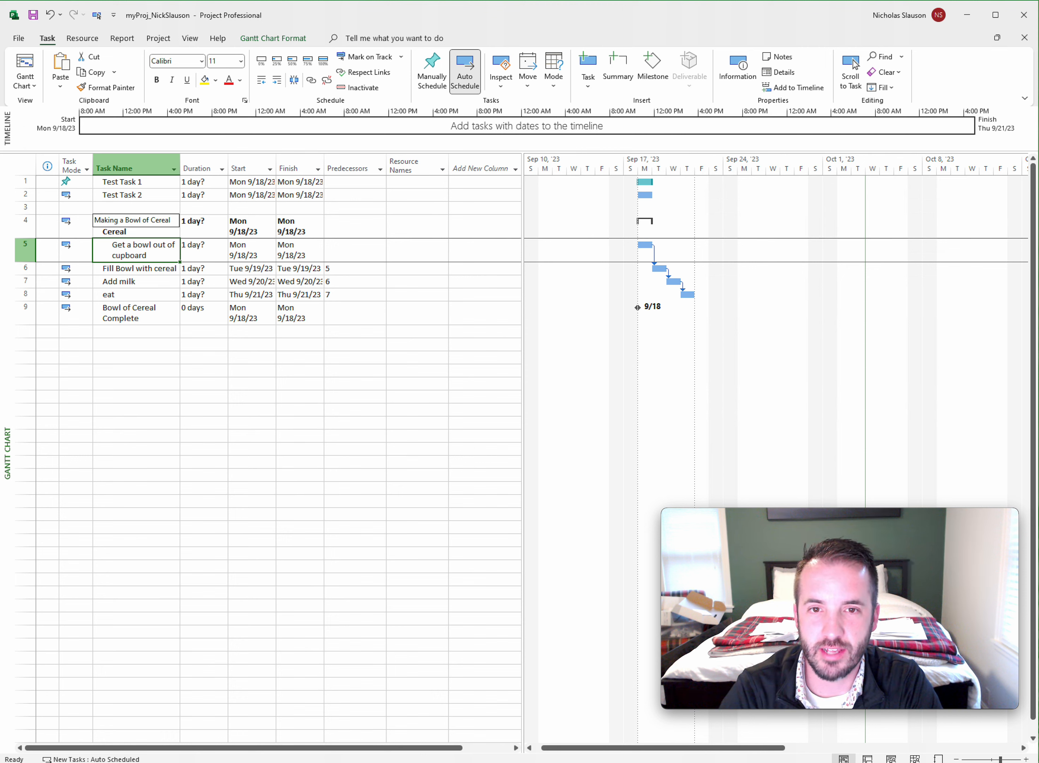
Indent the tasks from "Fill Bowl with cereal" through "Bowl of Cereal Complete" under the "Making a Bowl of Cereal" summary task.
click(154, 271)
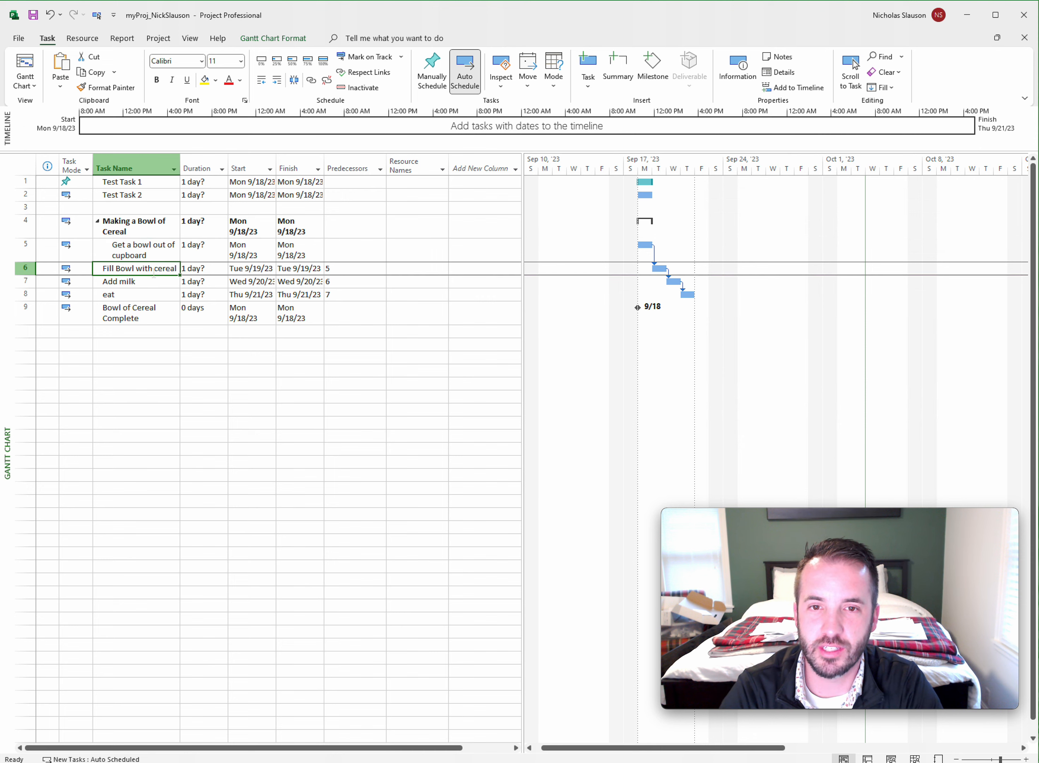
shift+click(139, 310)
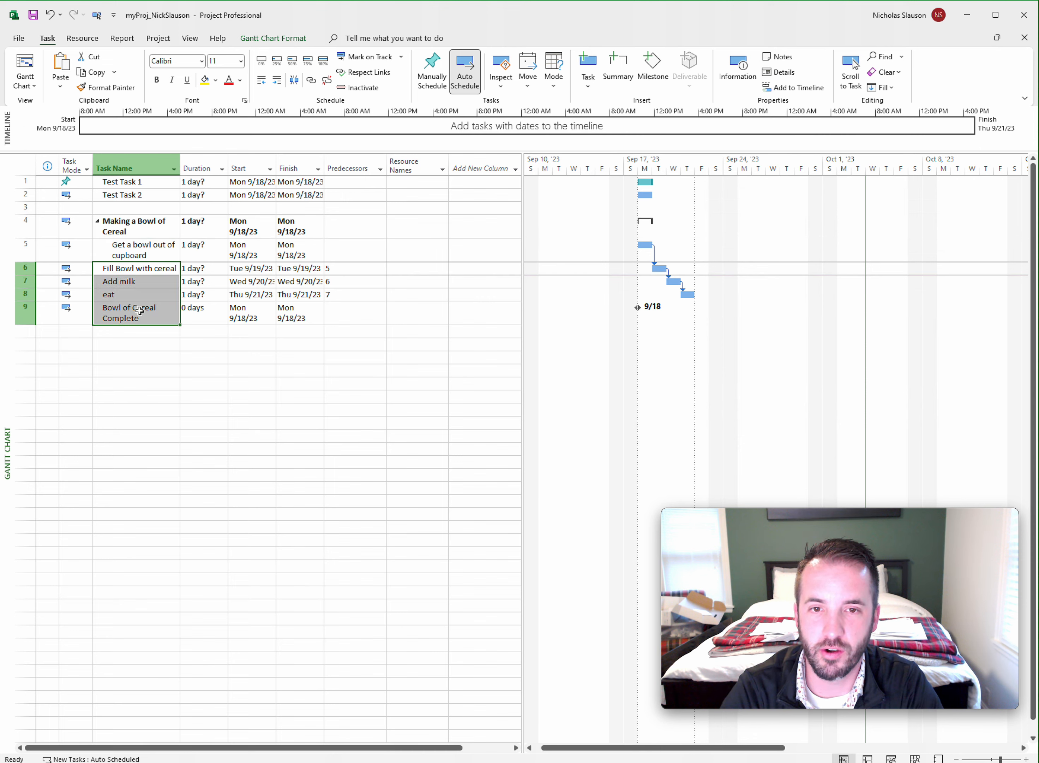
click(277, 81)
click(235, 396)
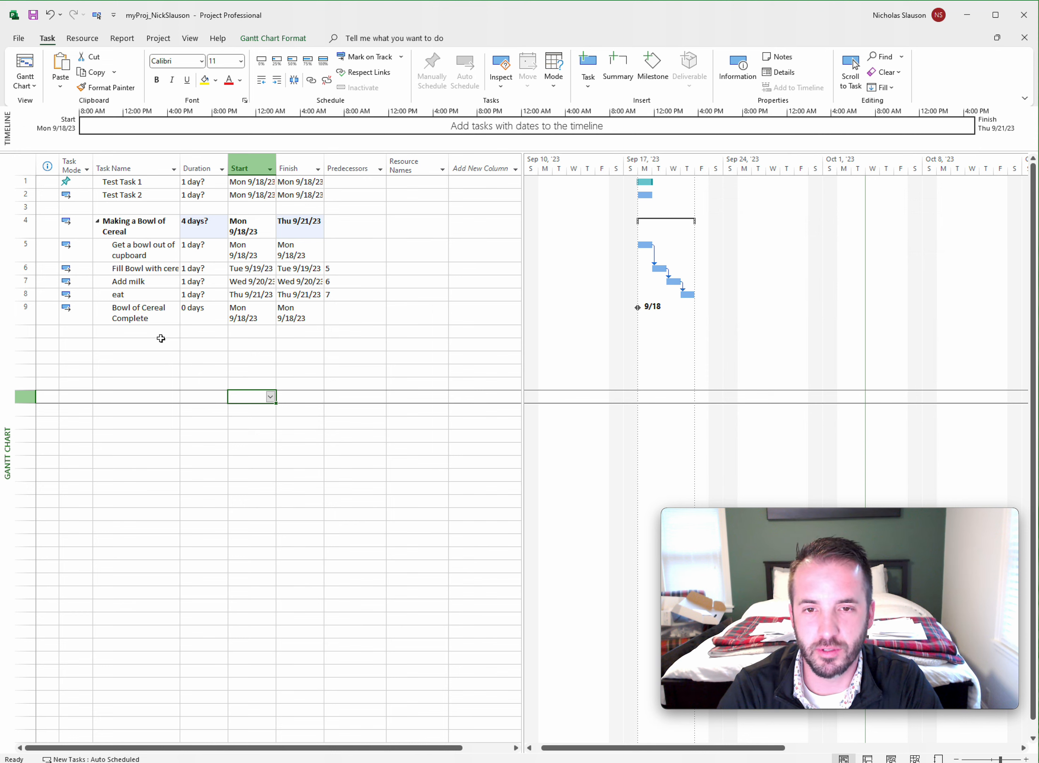
Insert two new tasks above "Add milk".
click(116, 280)
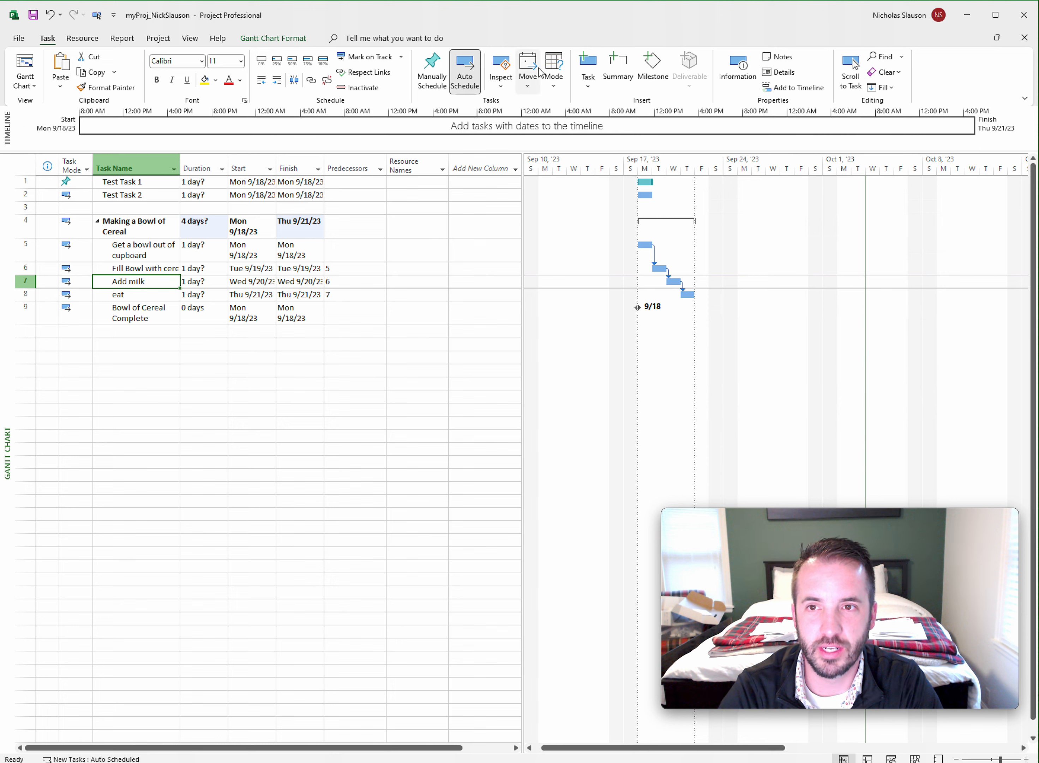
click(590, 64)
click(589, 64)
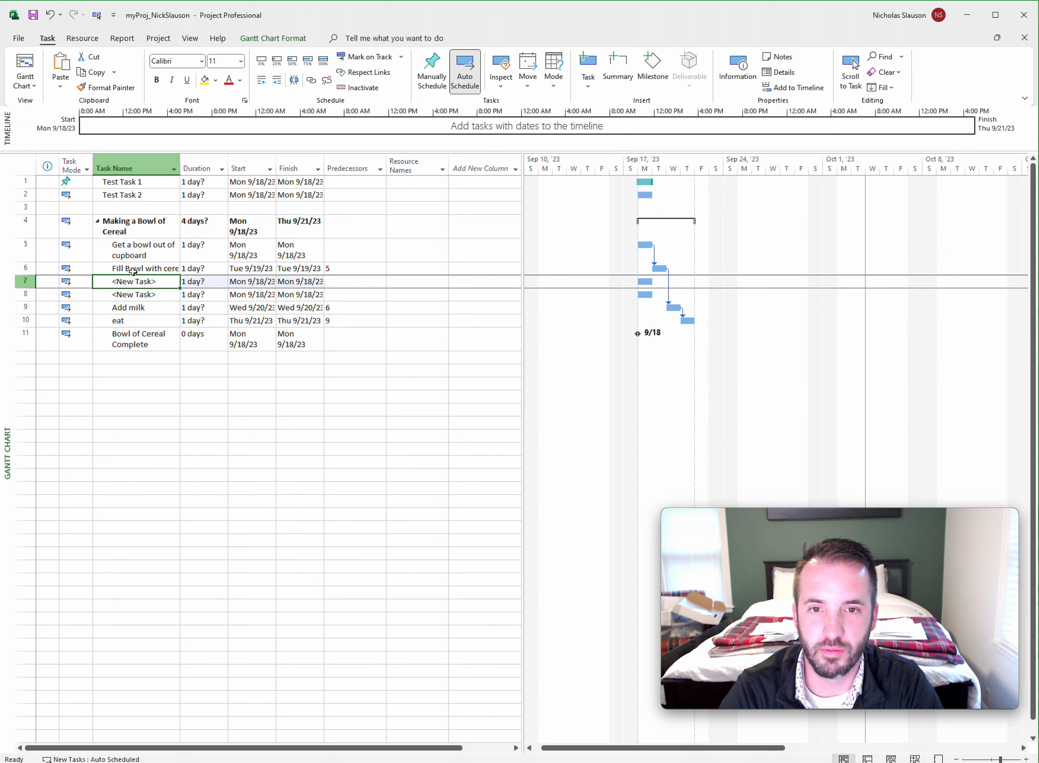
click(141, 306)
click(141, 283)
click(131, 296)
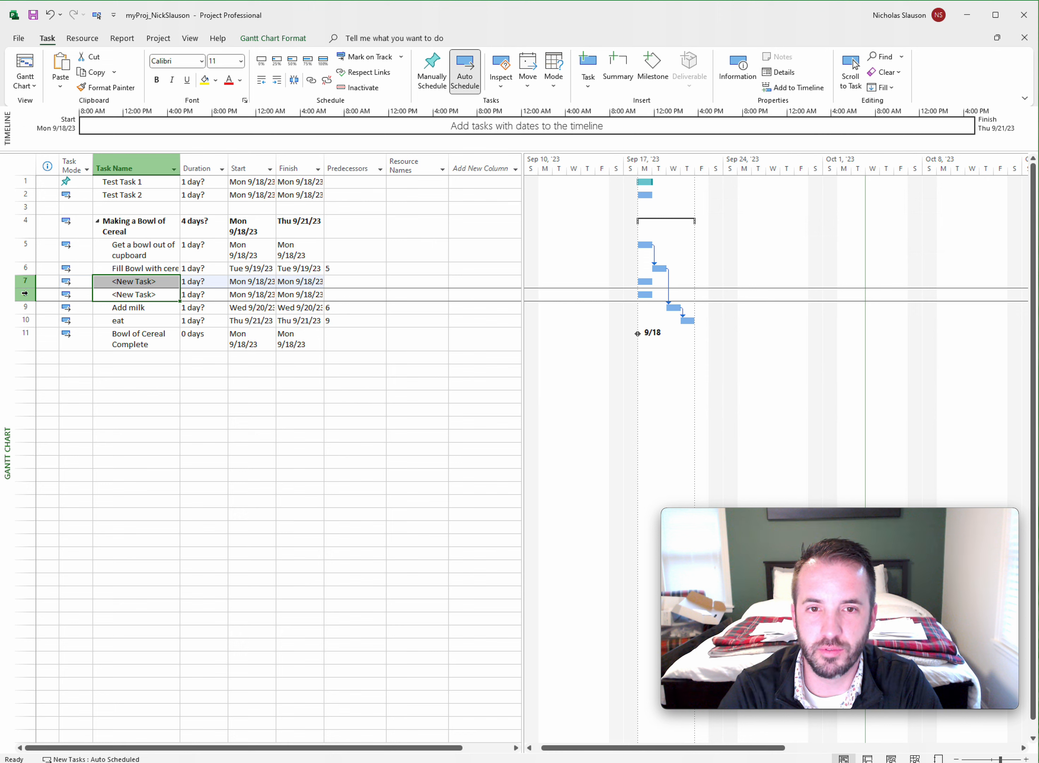
Delete the two unnamed new tasks between "Fill Bowl with cereal" and "Add milk".
drag(29, 292, 43, 310)
click(56, 297)
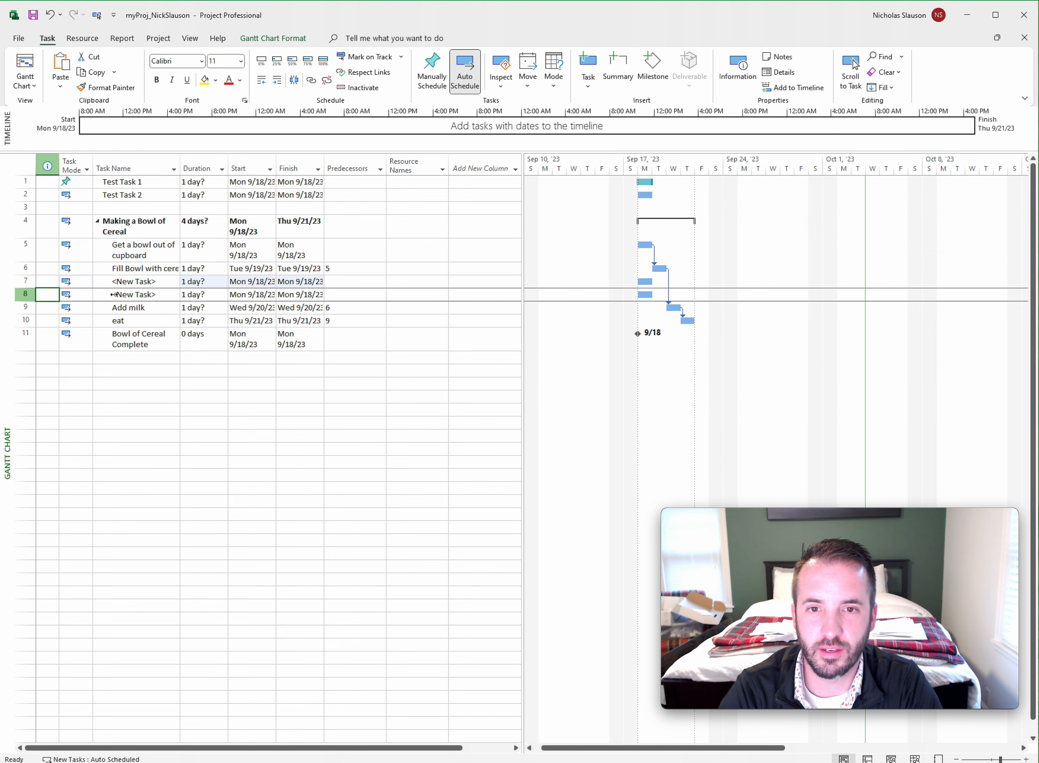
click(30, 284)
shift+click(29, 294)
right_click(29, 293)
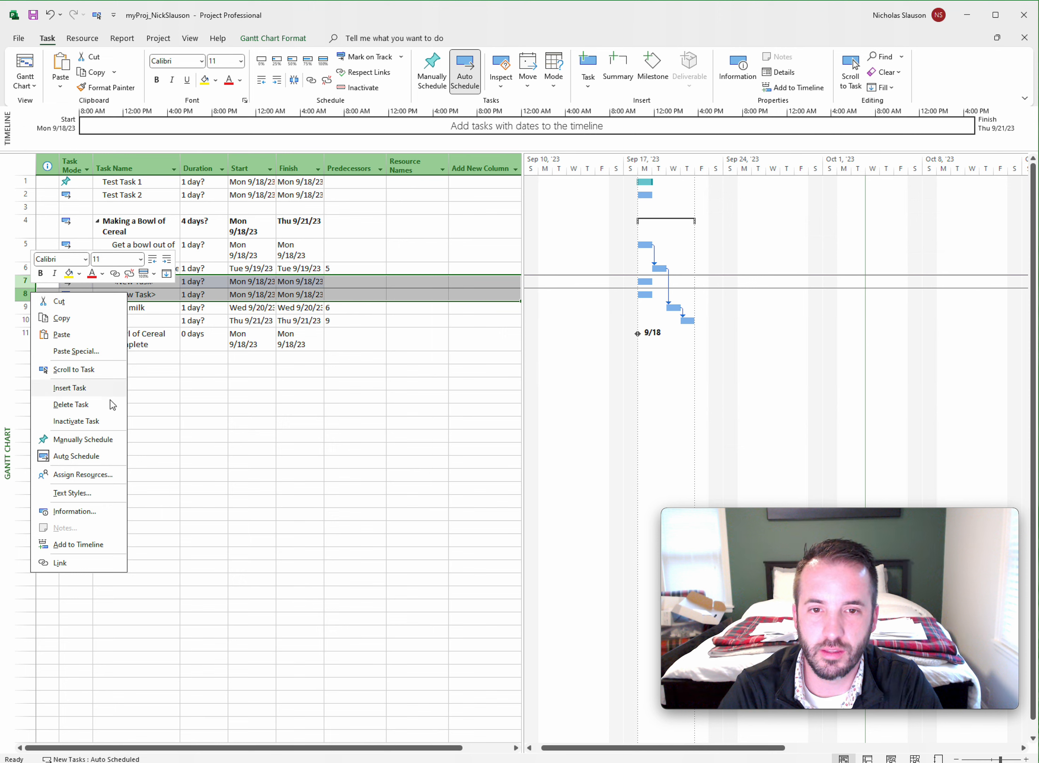
click(132, 391)
click(53, 294)
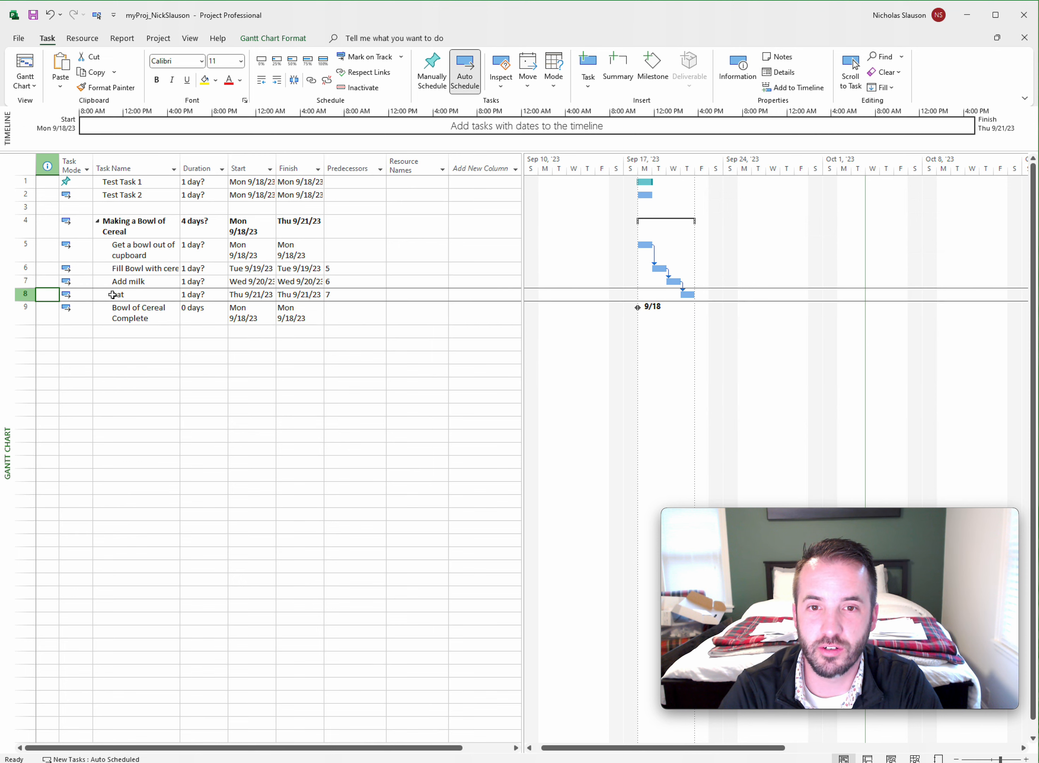
Insert two new tasks between "Add milk" and "eat".
click(115, 295)
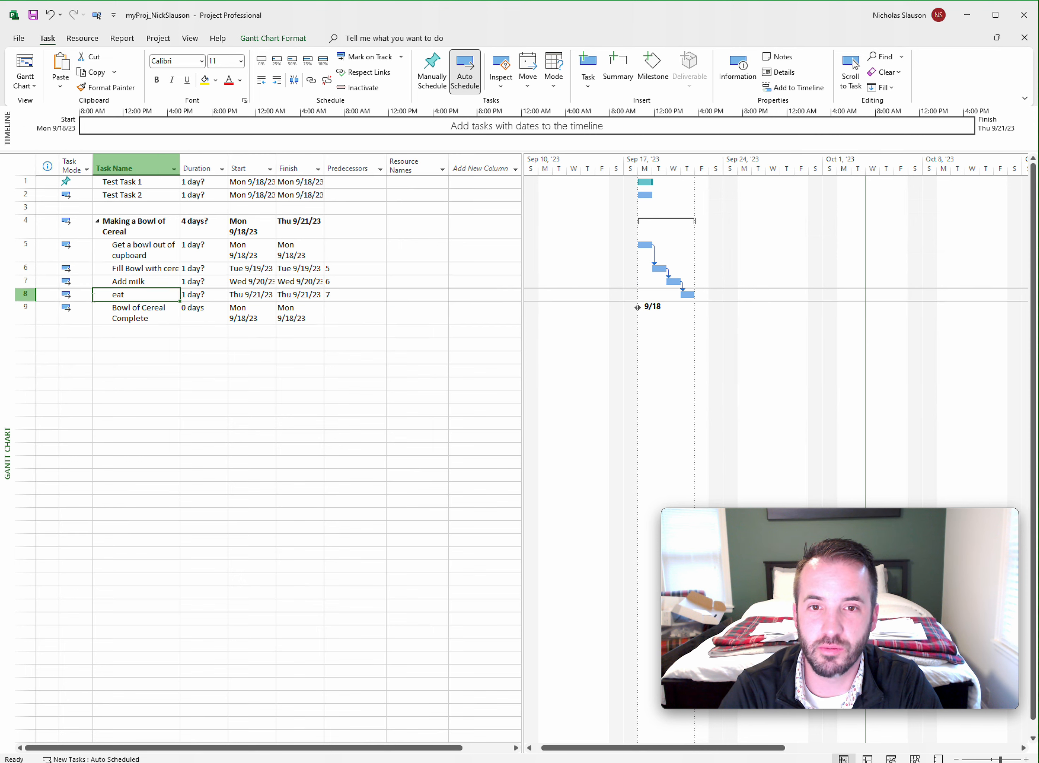
click(589, 65)
click(590, 63)
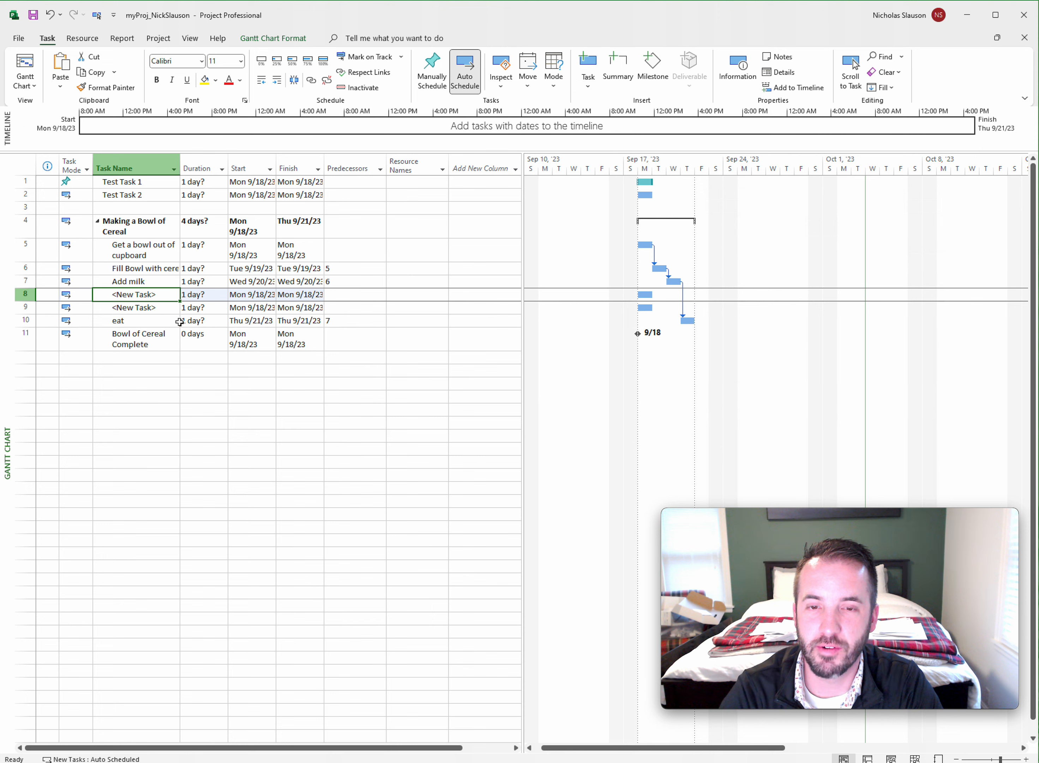
double_click(161, 295)
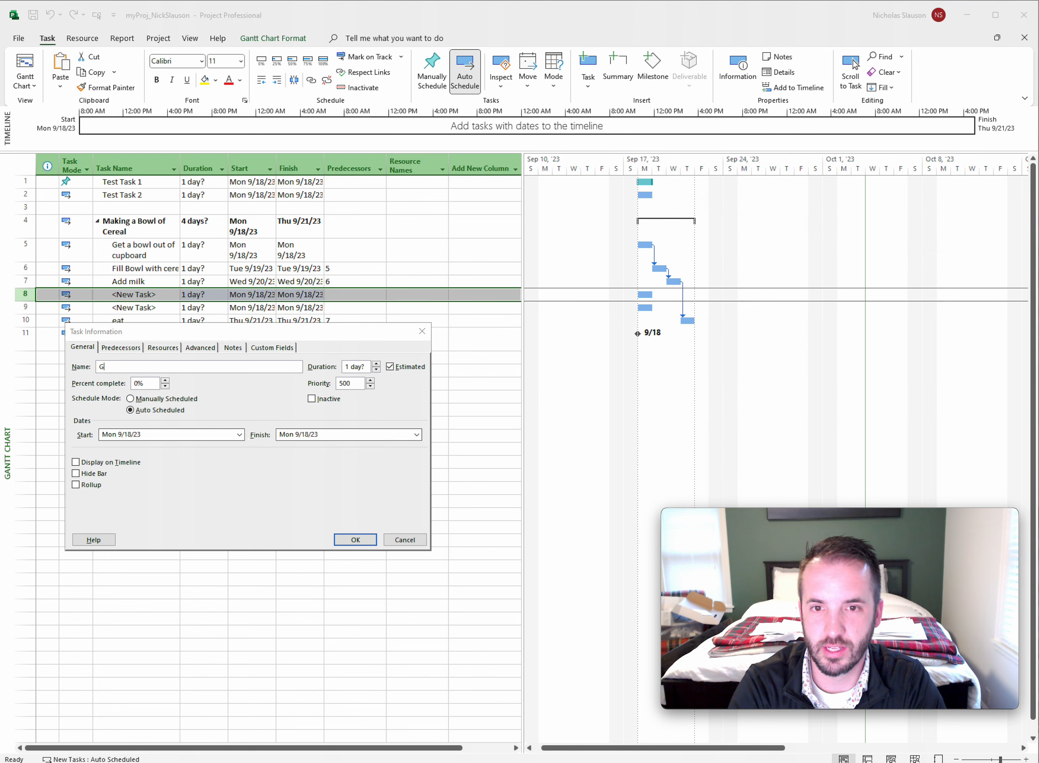
text(Get)
click(405, 539)
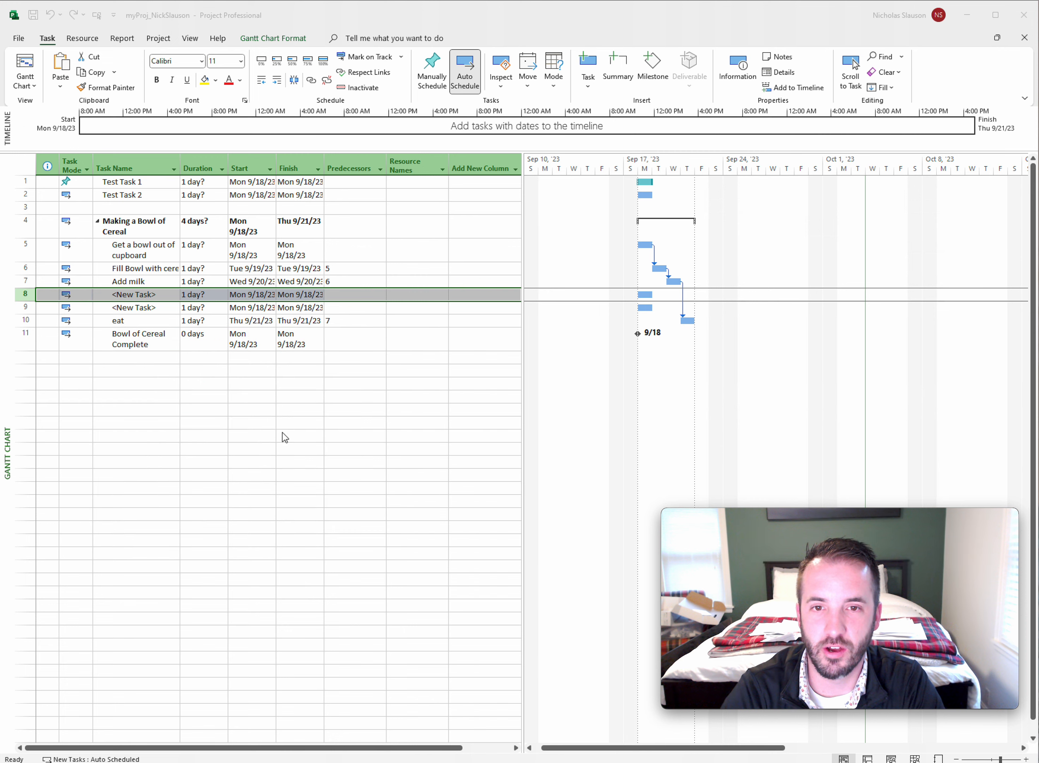
Name the two new tasks below "Add milk" "Get in the car" and "Buy Milk at store".
click(136, 294)
text(Get in the car)
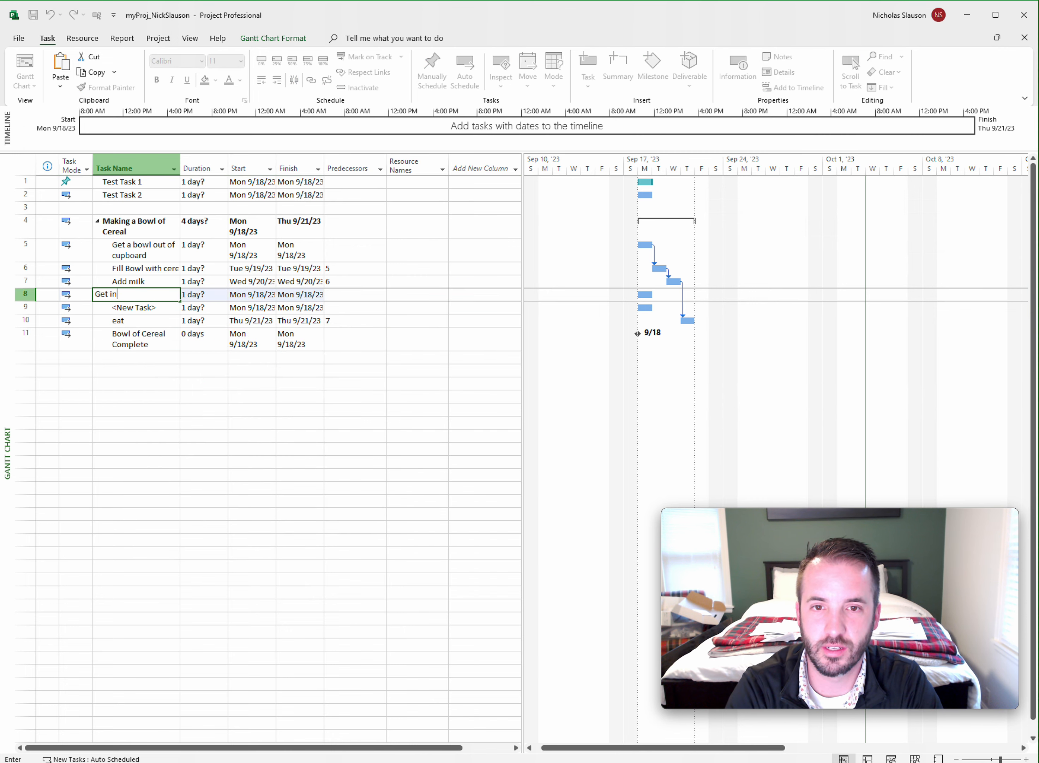
key(Return)
text(Buy)
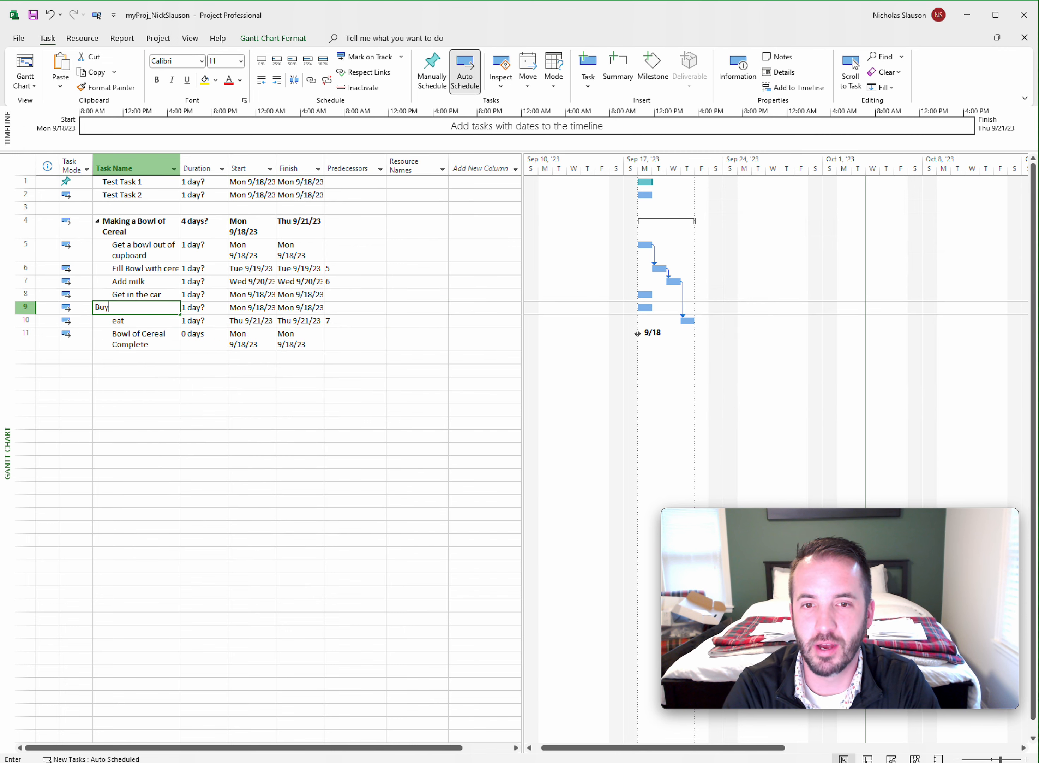
text( Milk at store)
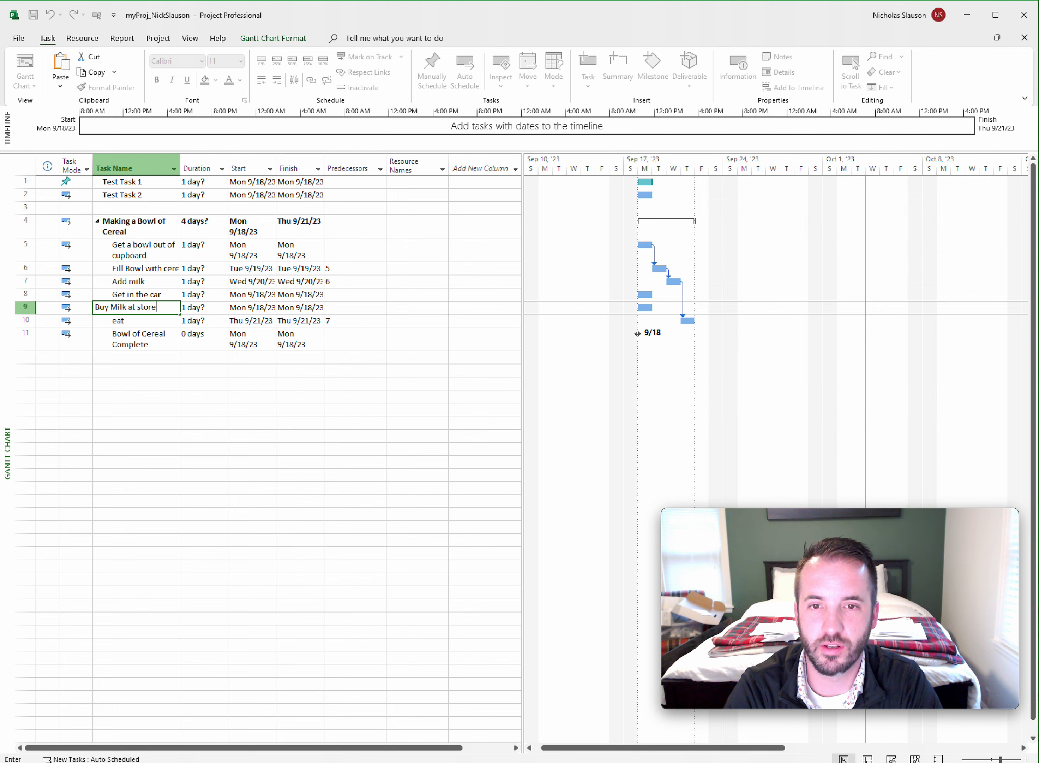
key(Return)
Indent "Get in the car" and "Buy Milk at store" so they become subtasks of "Add milk".
click(150, 296)
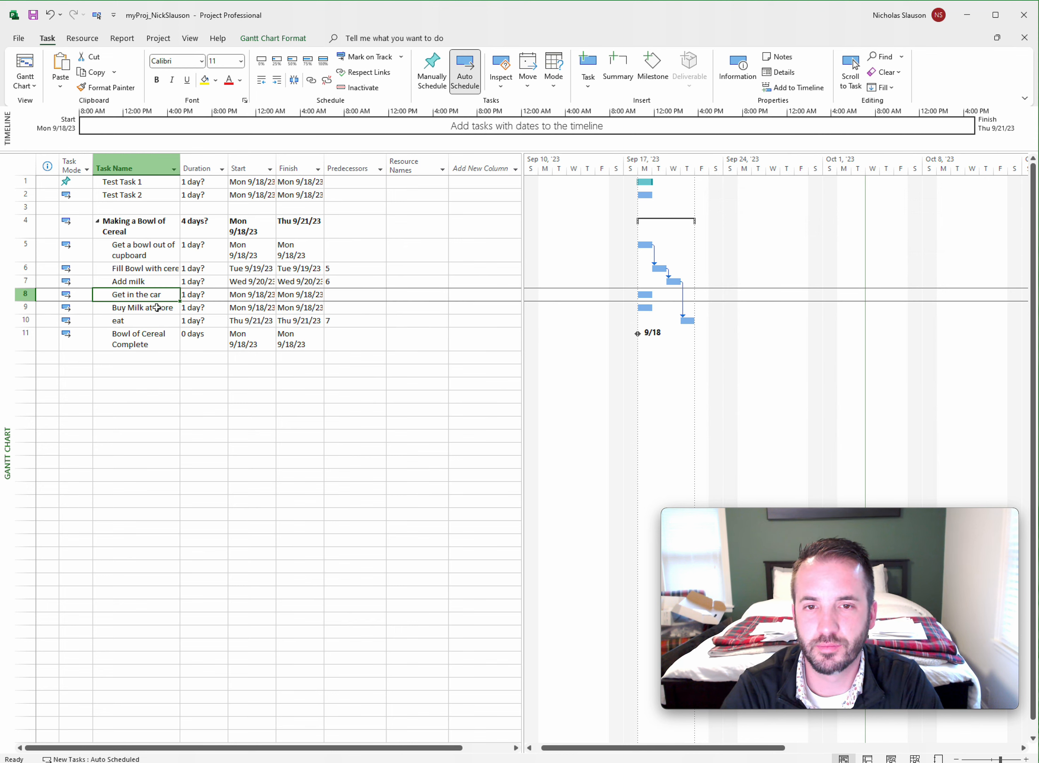
shift+click(159, 308)
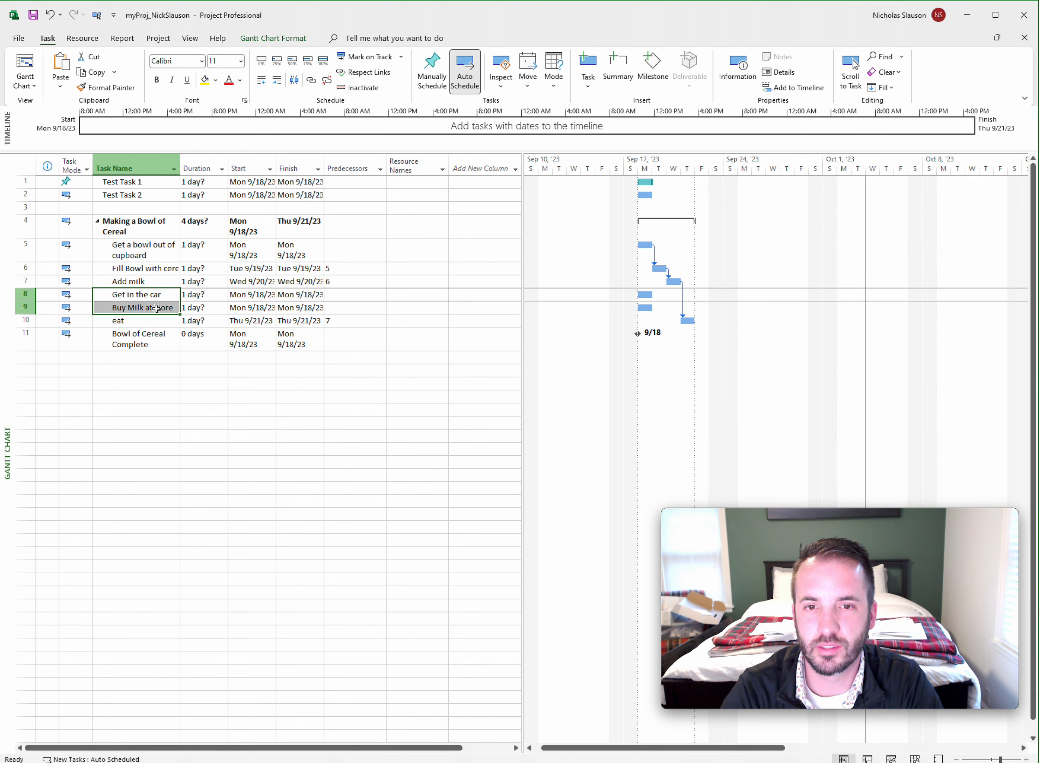
click(277, 80)
click(269, 370)
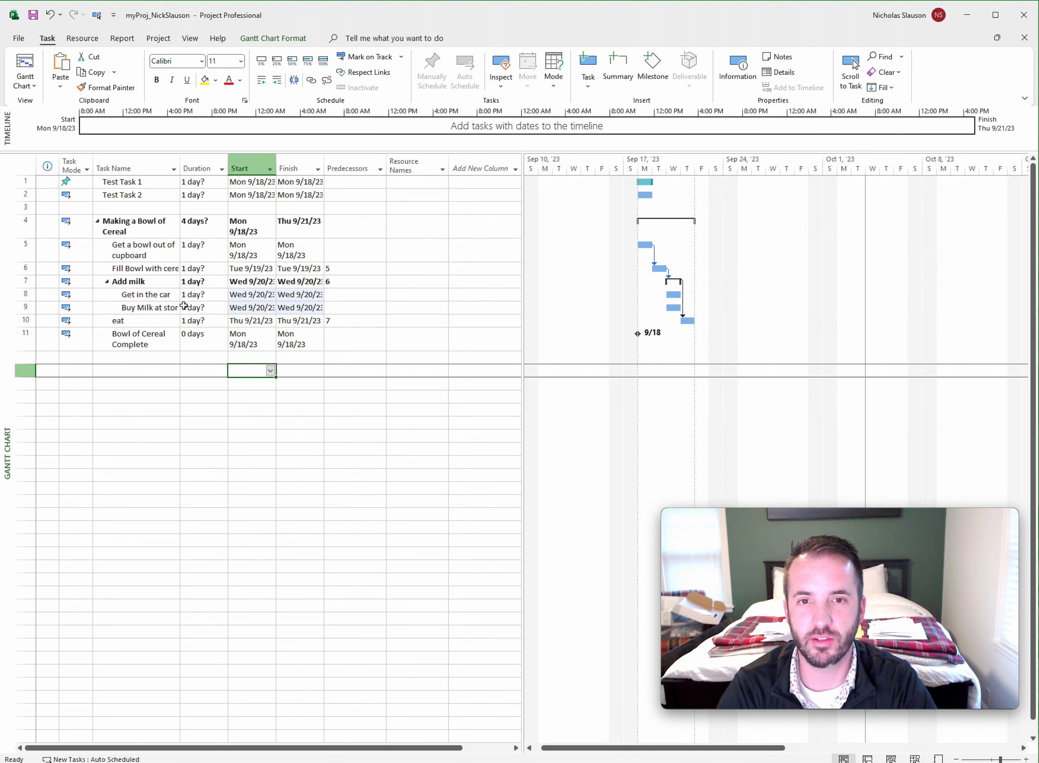
Leave two blank rows below "Bowl of Cereal Complete" and add the tasks "Office", "L1", "L2" and "L3" in consecutive rows.
click(157, 390)
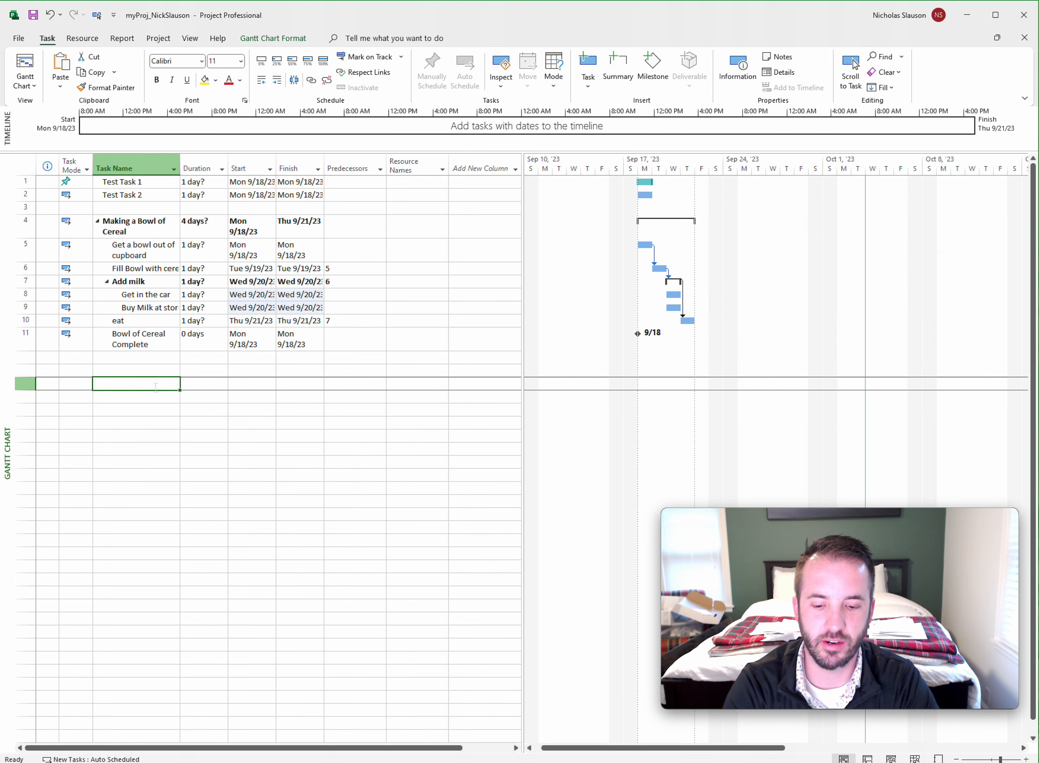
text(Office)
key(Return)
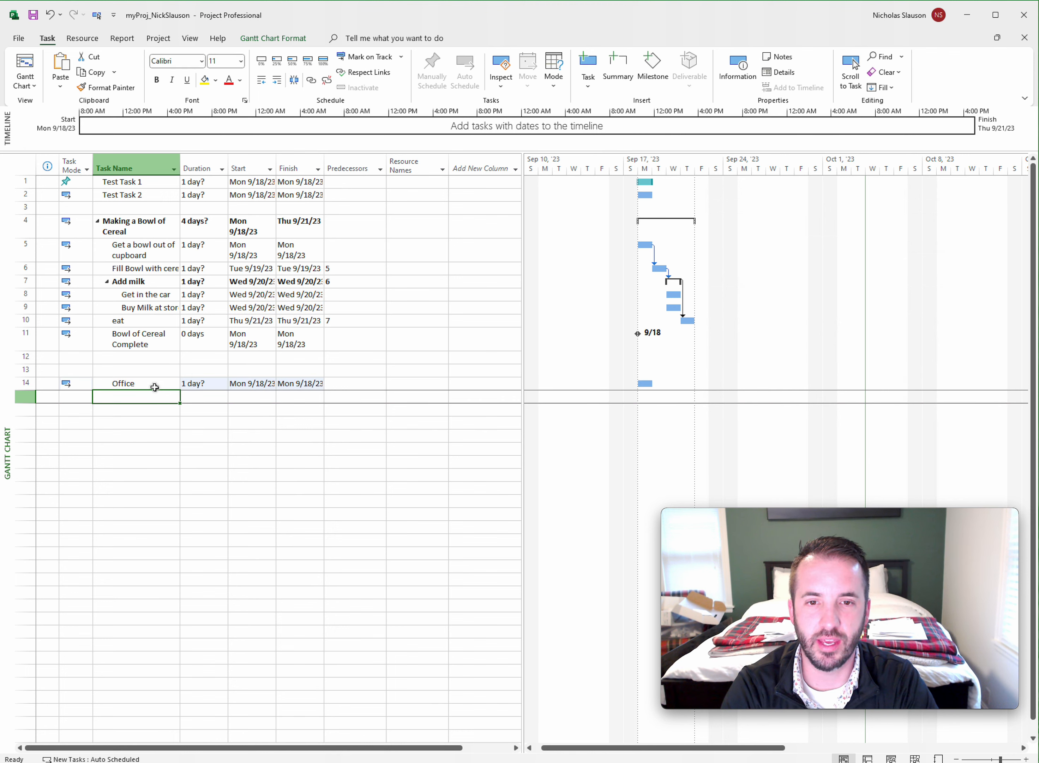
text(L1)
key(Return)
text(L2)
key(Return)
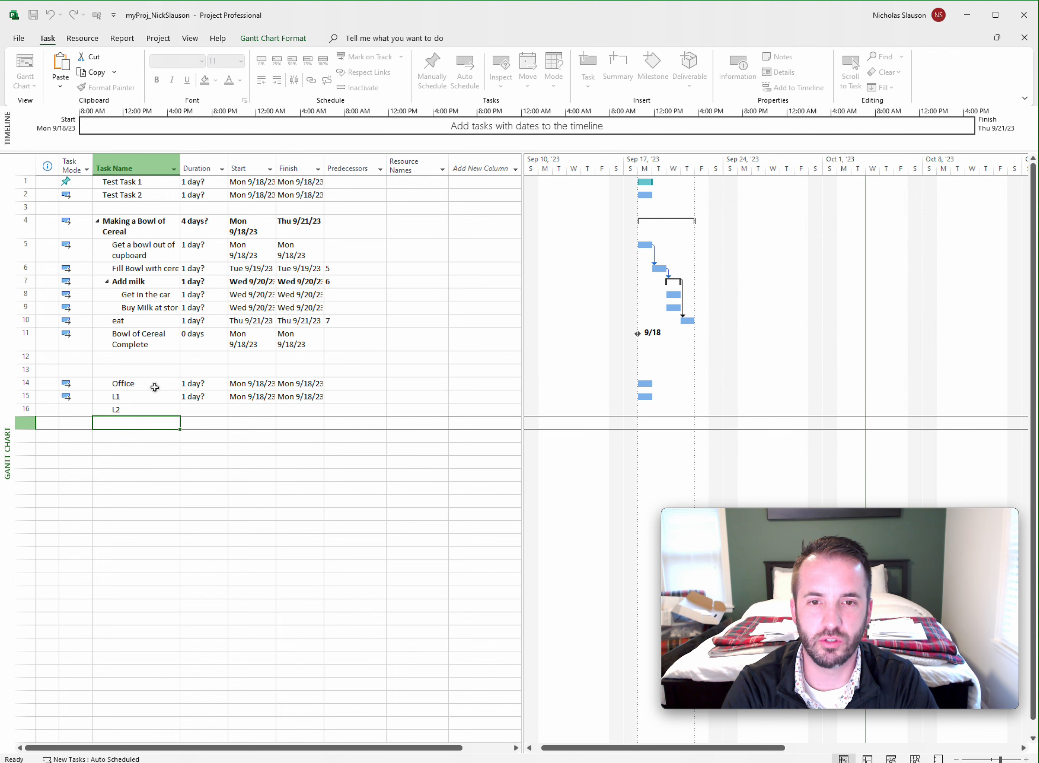
text(L3)
key(Return)
Indent the tasks "L1", "L2" and "L3" so they become subtasks of "Office".
click(149, 397)
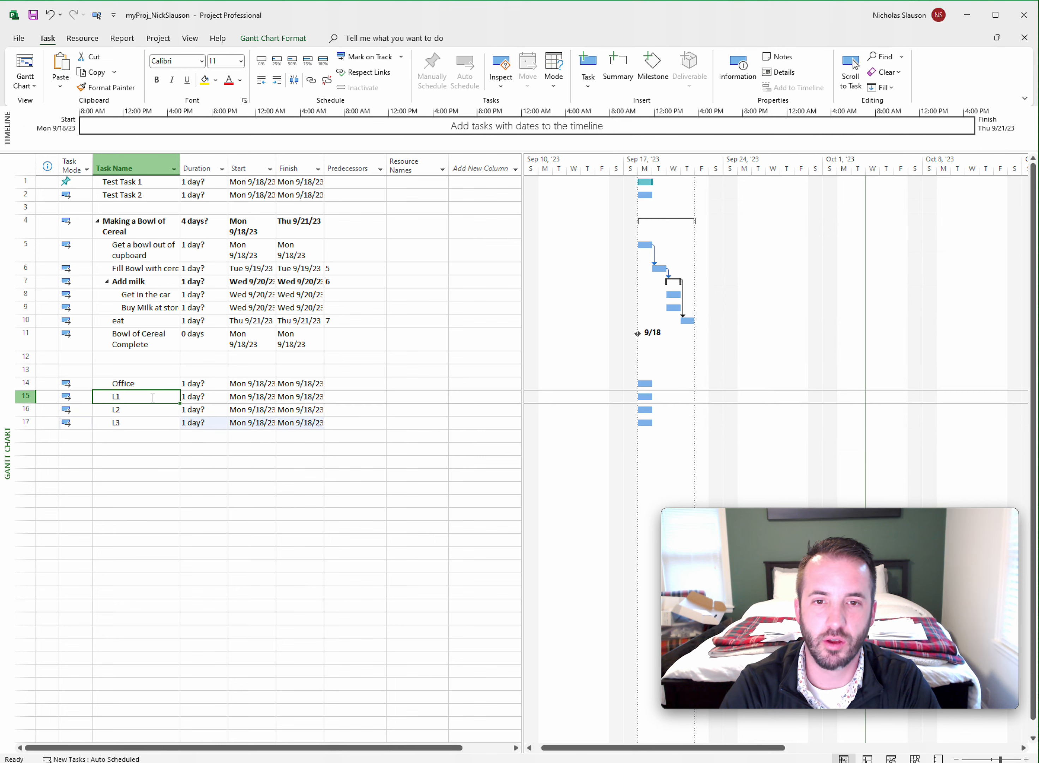
shift+click(146, 421)
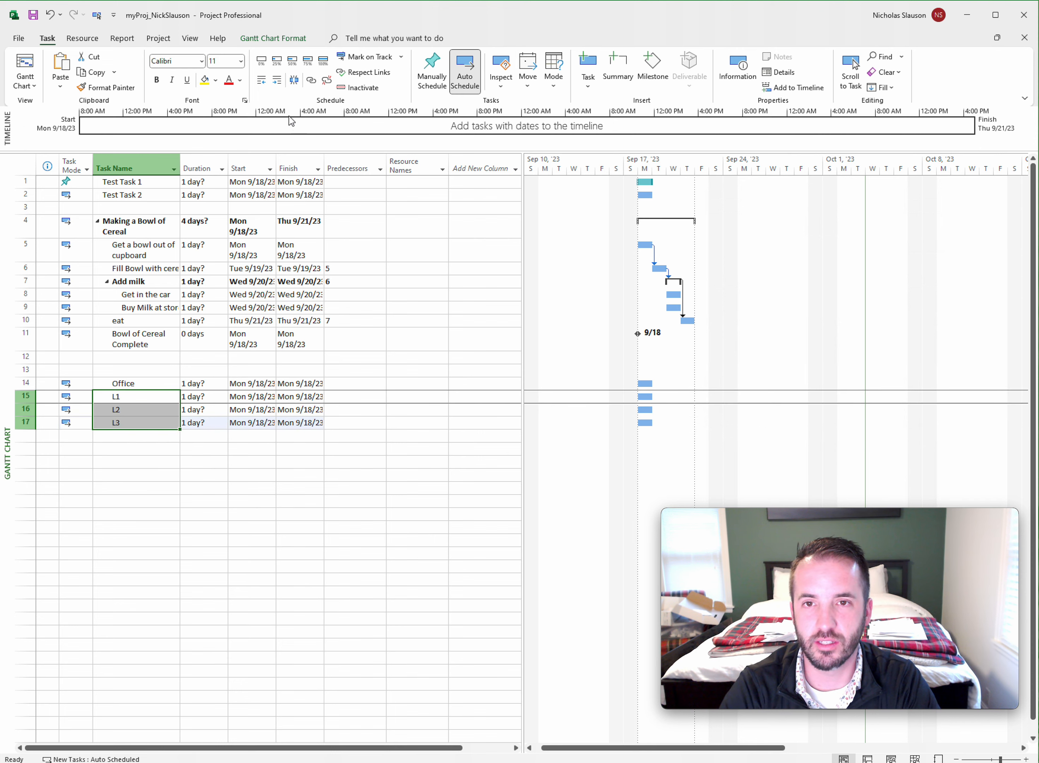
click(277, 81)
click(155, 468)
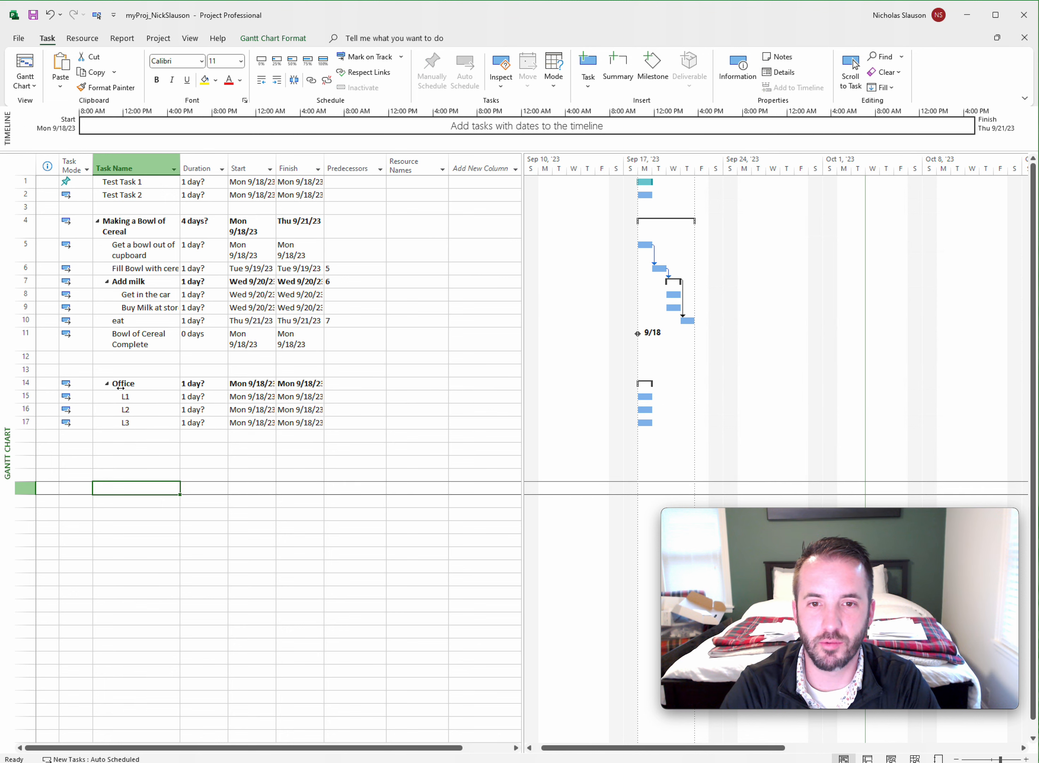
Insert four new tasks between "L1" and "L2".
click(125, 403)
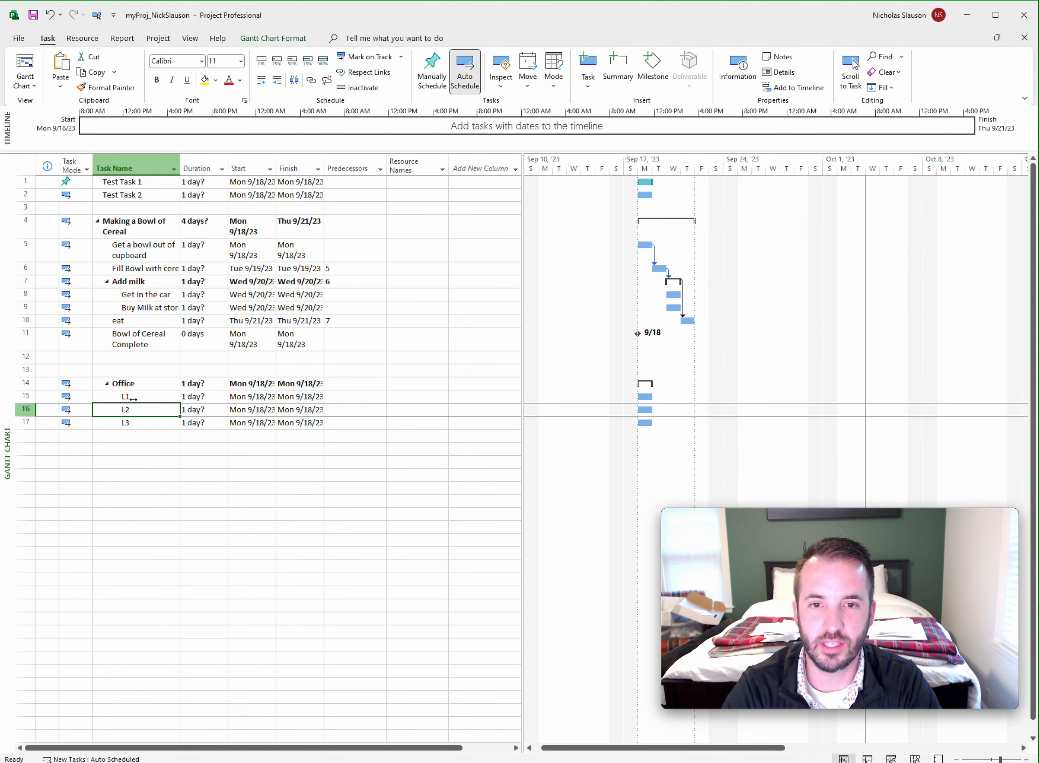
click(158, 410)
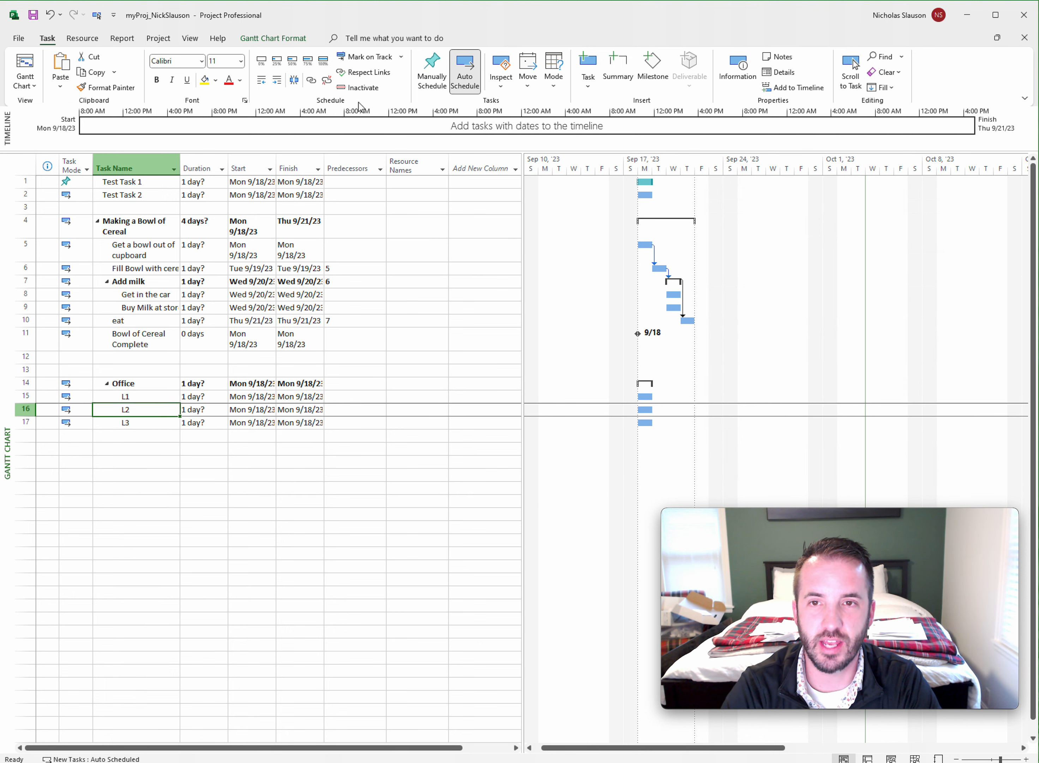
click(584, 67)
click(584, 67)
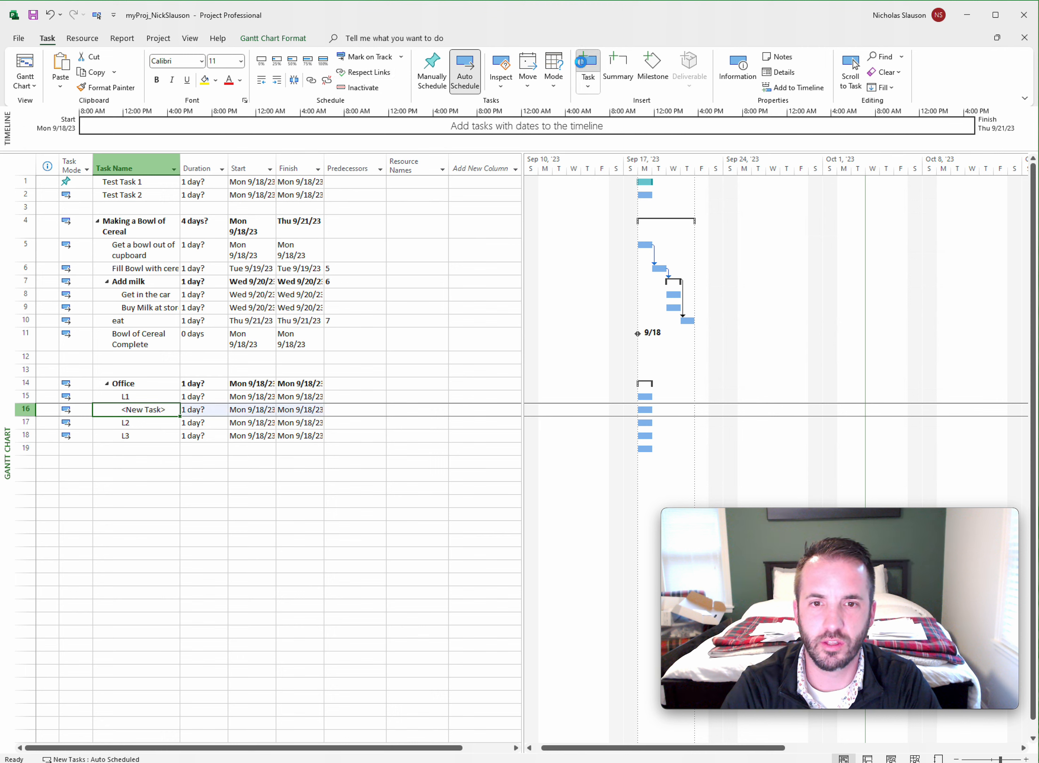
click(584, 67)
click(584, 67)
Name the four new tasks below "L1" "Frame Walls", "MEPF Rough In", "Inspections" and "Drywall Walls", in that order.
click(151, 411)
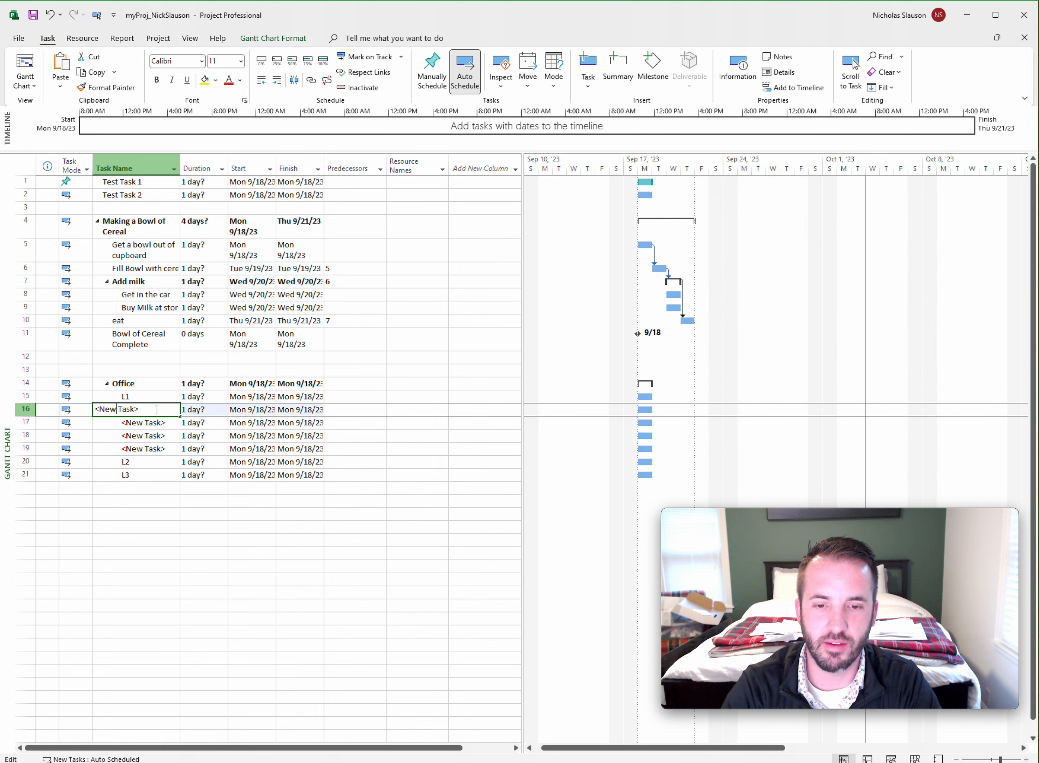
key(Return)
click(151, 410)
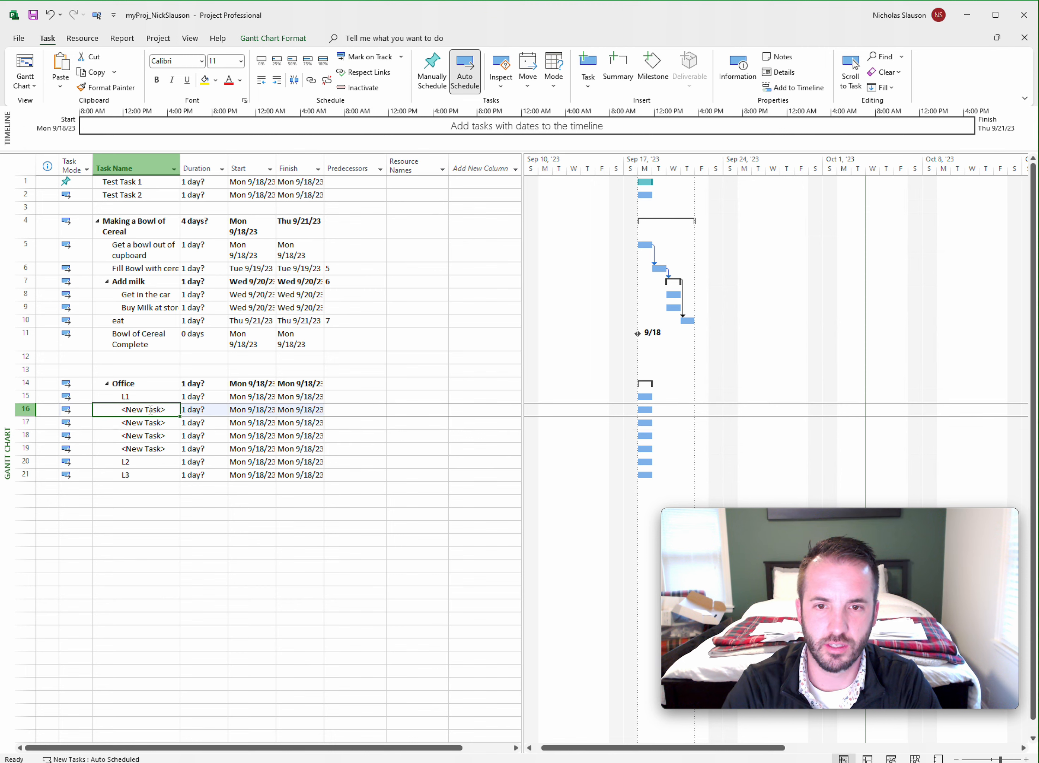
text(Frame Walls)
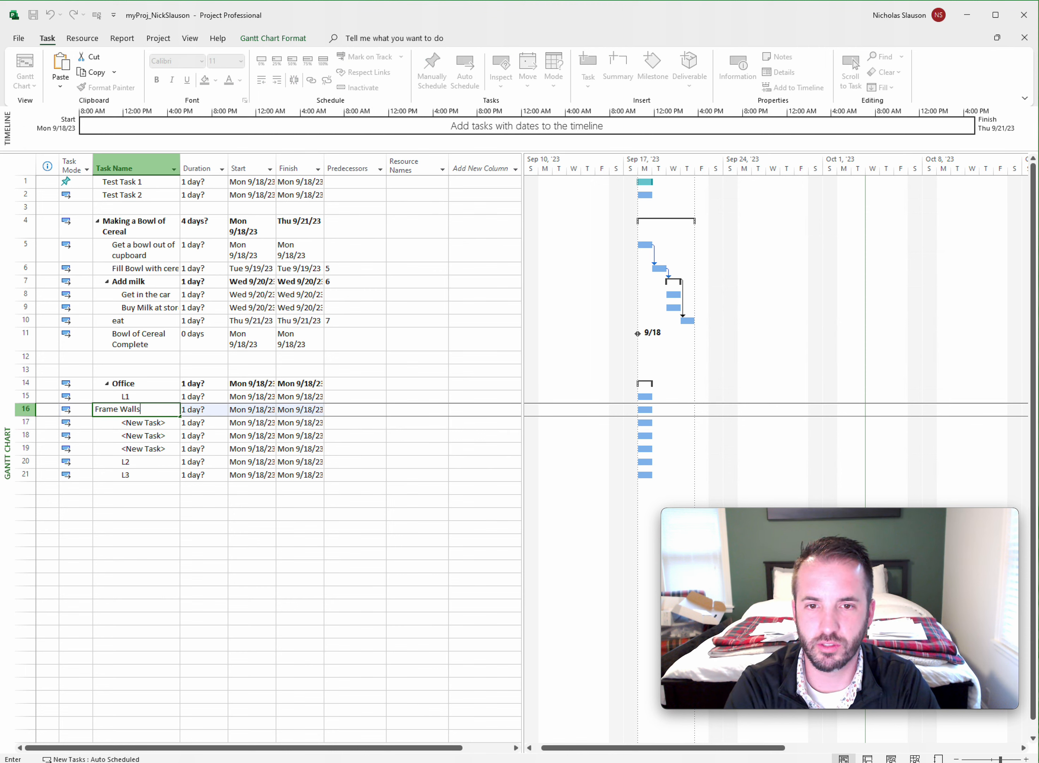
key(Return)
text(MEPF Rough I)
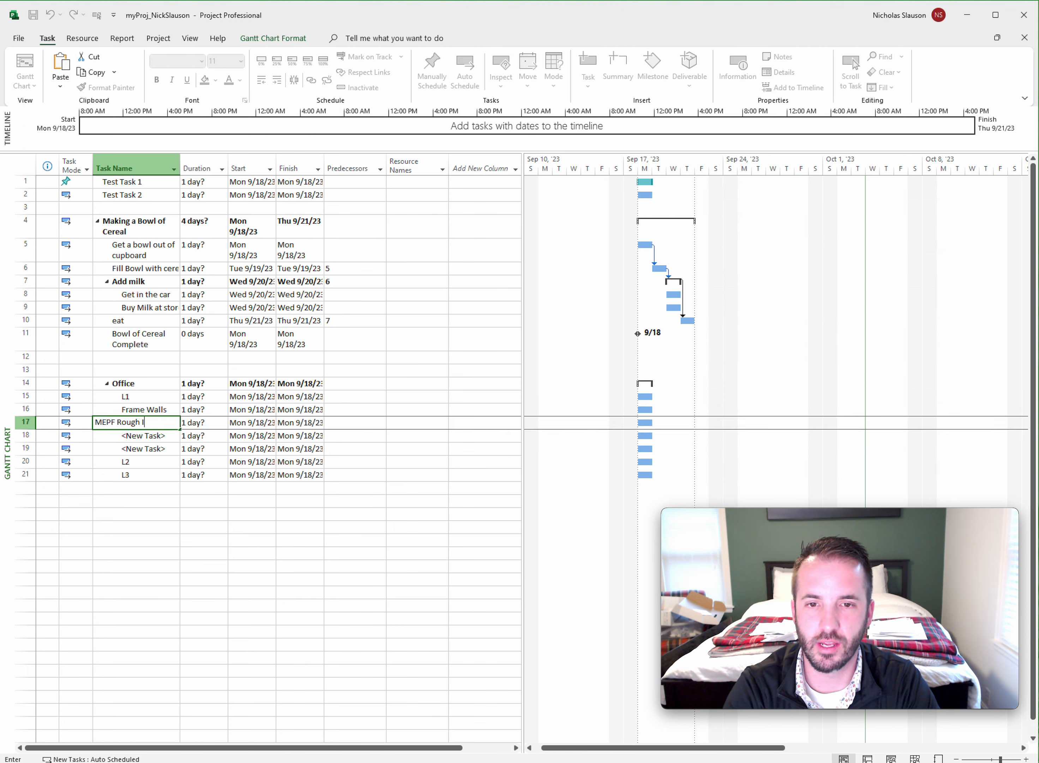
text(n)
key(Return)
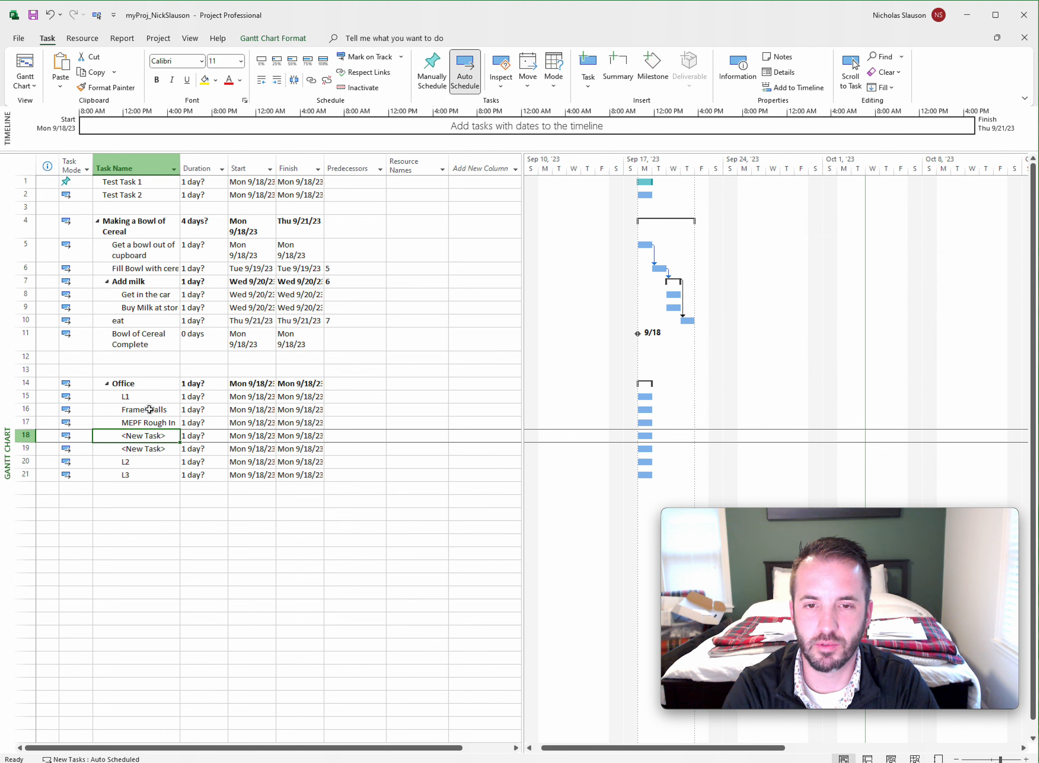
text(Inspections)
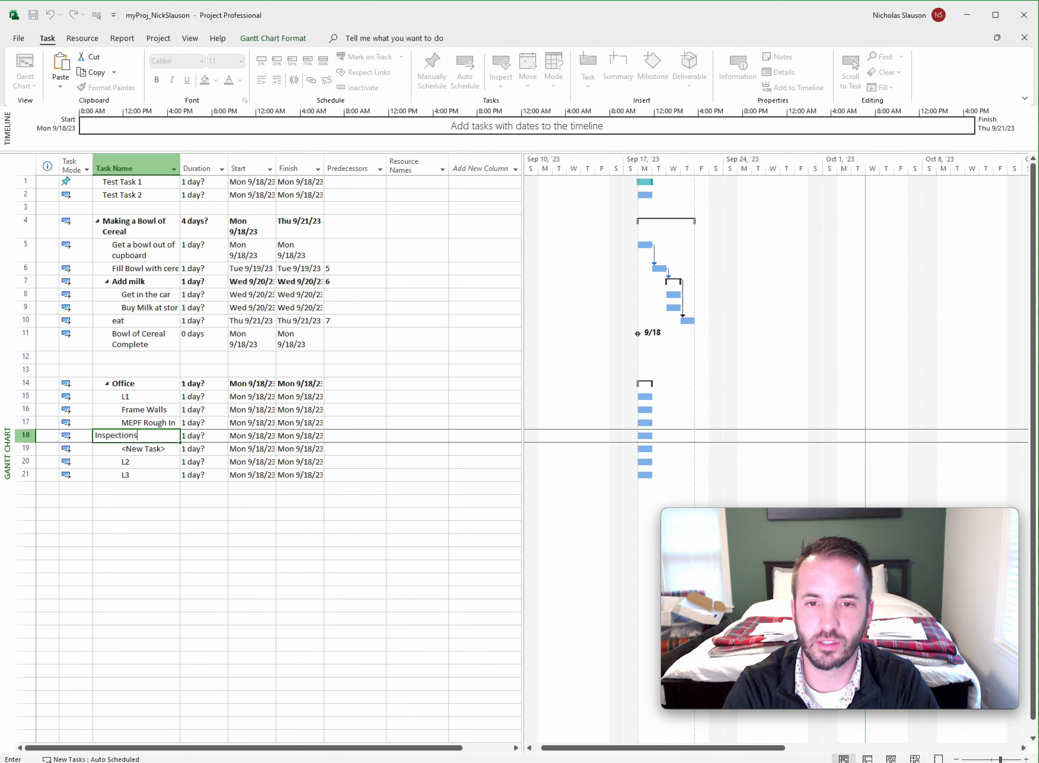
key(Return)
text(Drywall Walls)
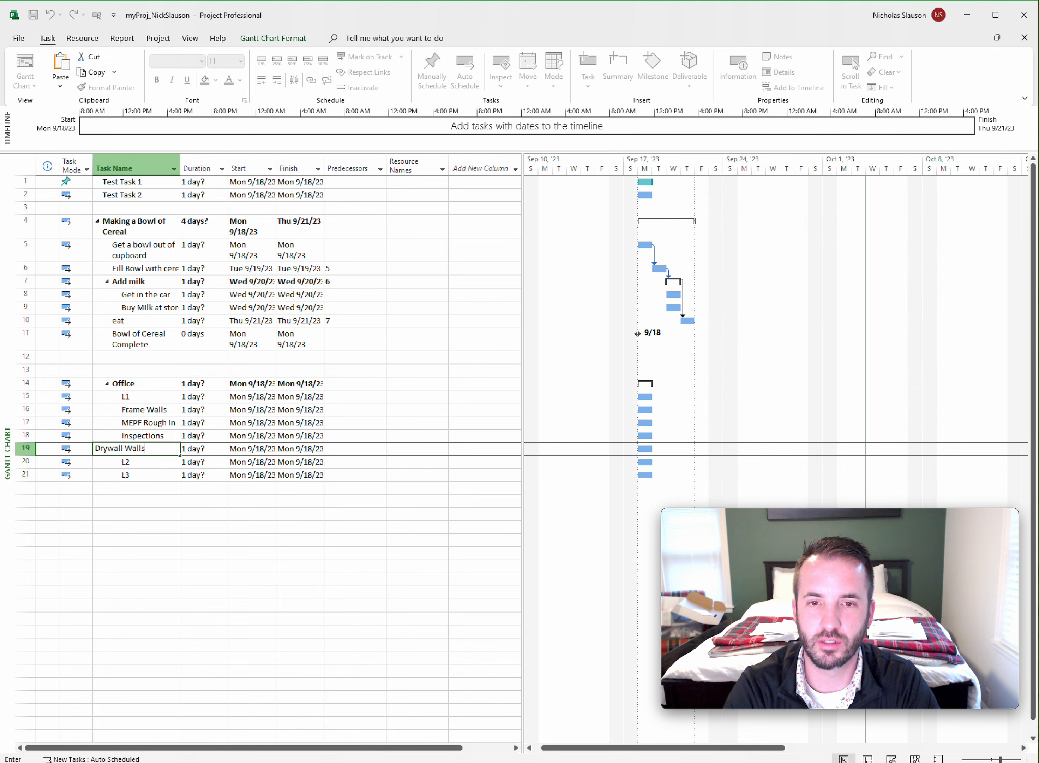
key(Return)
Indent the four tasks from "Frame Walls" to "Drywall Walls" so they become subtasks of "L1".
click(149, 409)
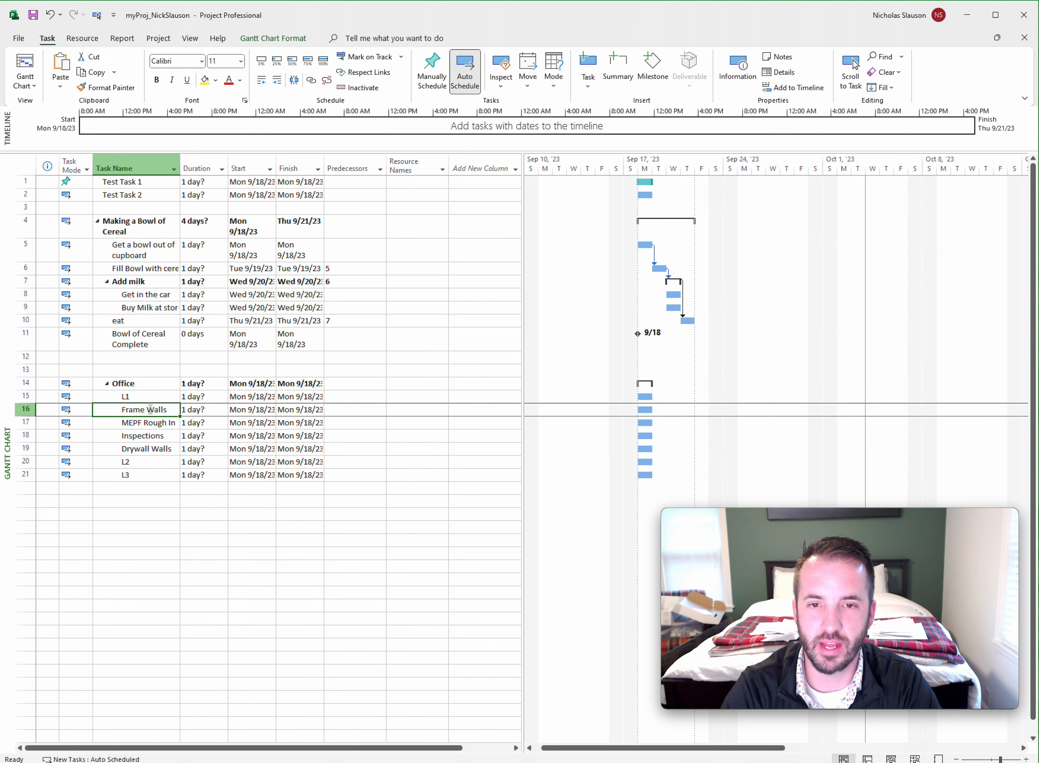
shift+click(144, 450)
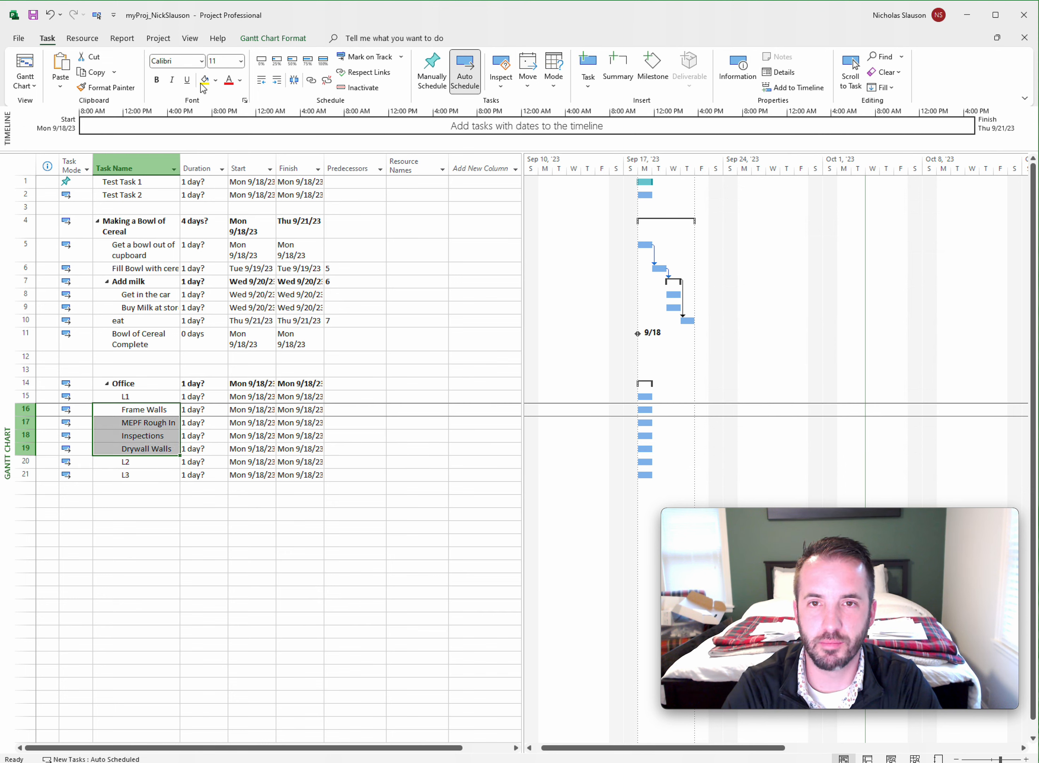
click(276, 79)
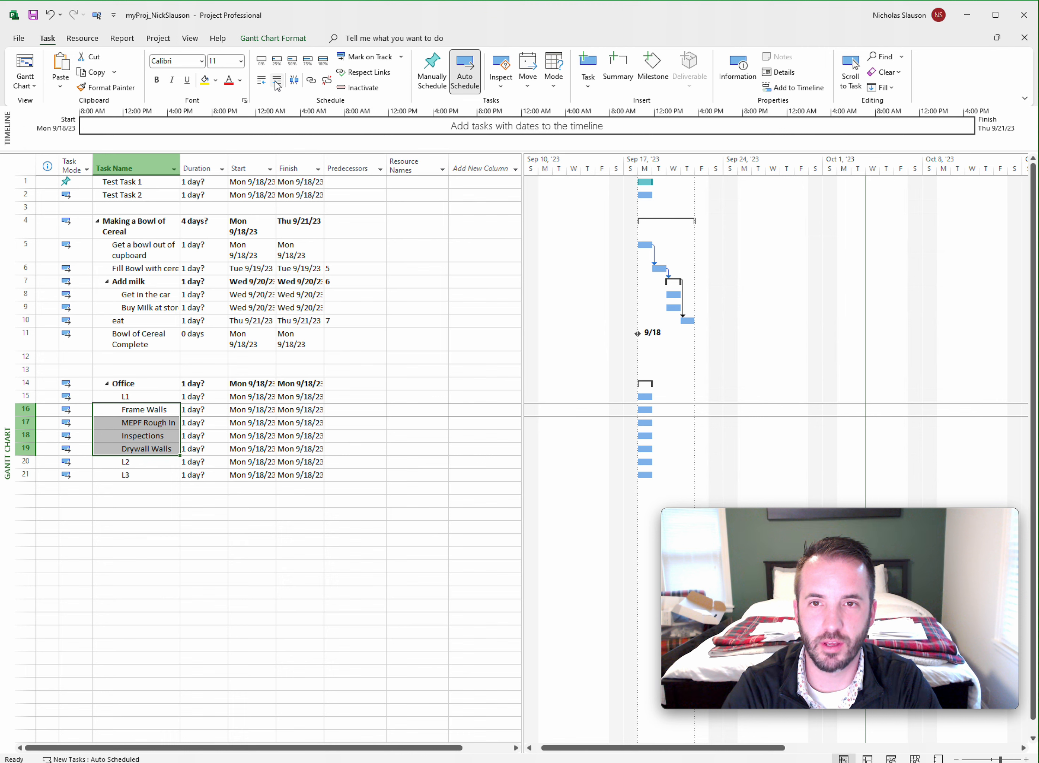
click(125, 422)
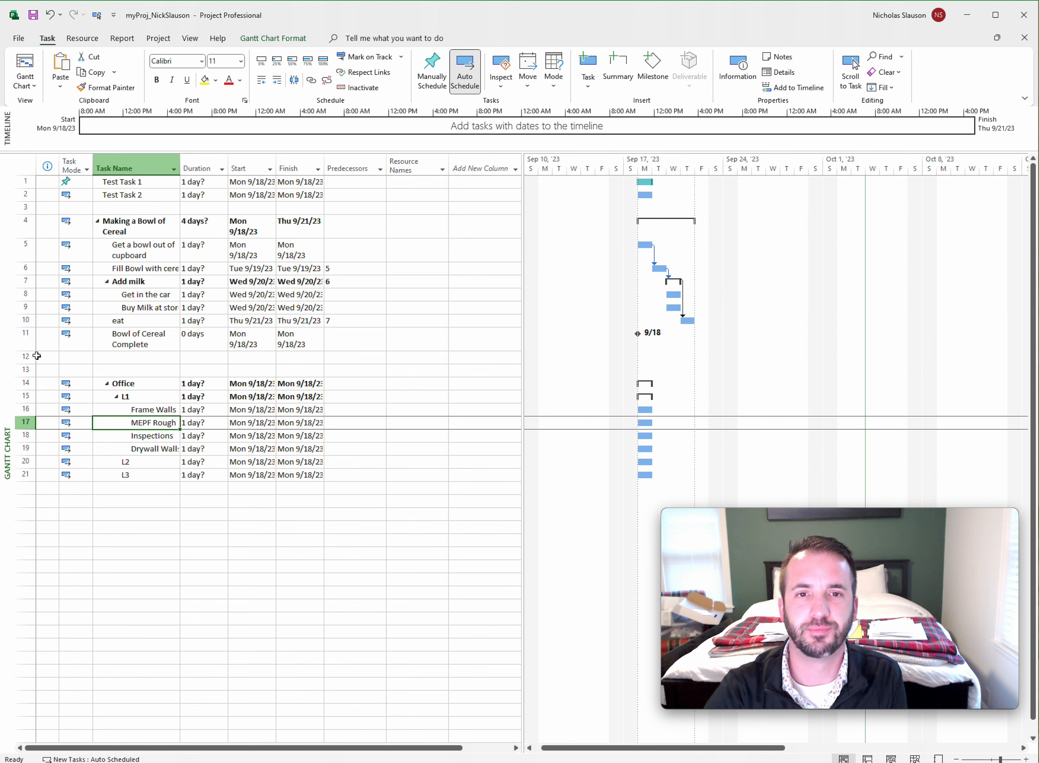
Insert a WBS column before the Task Name column.
right_click(116, 163)
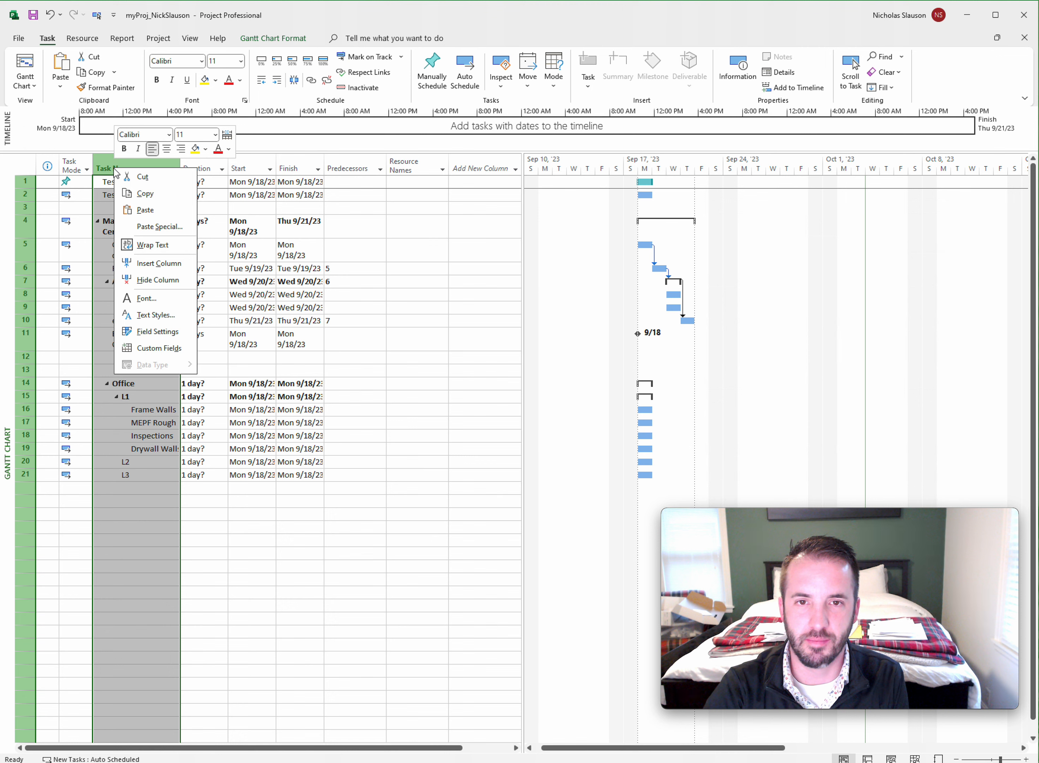
click(156, 270)
scroll(154, 261, down, 20)
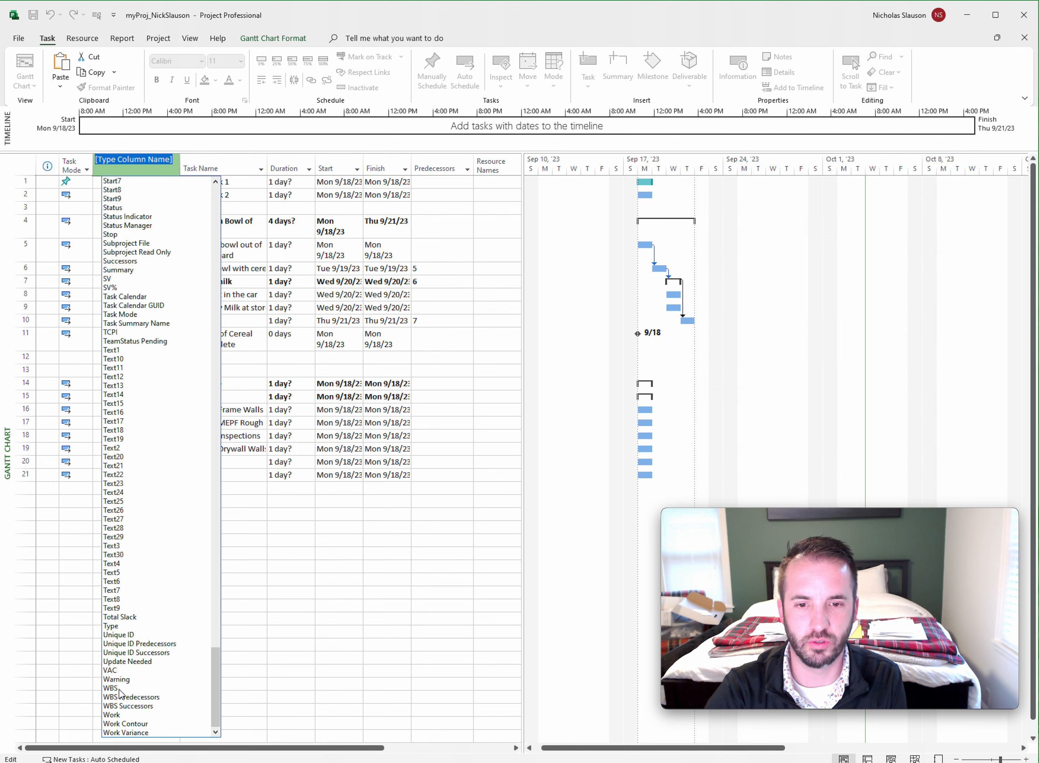
click(115, 687)
click(165, 551)
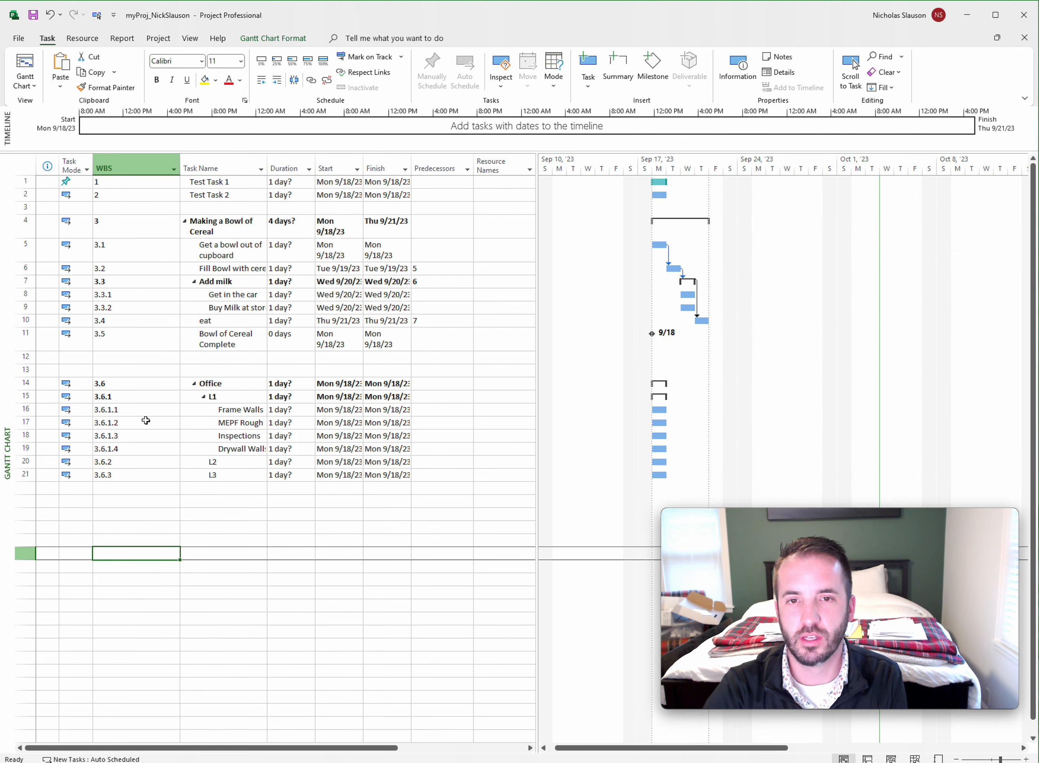
Narrow the WBS column to about half its width.
drag(182, 163, 142, 164)
click(167, 555)
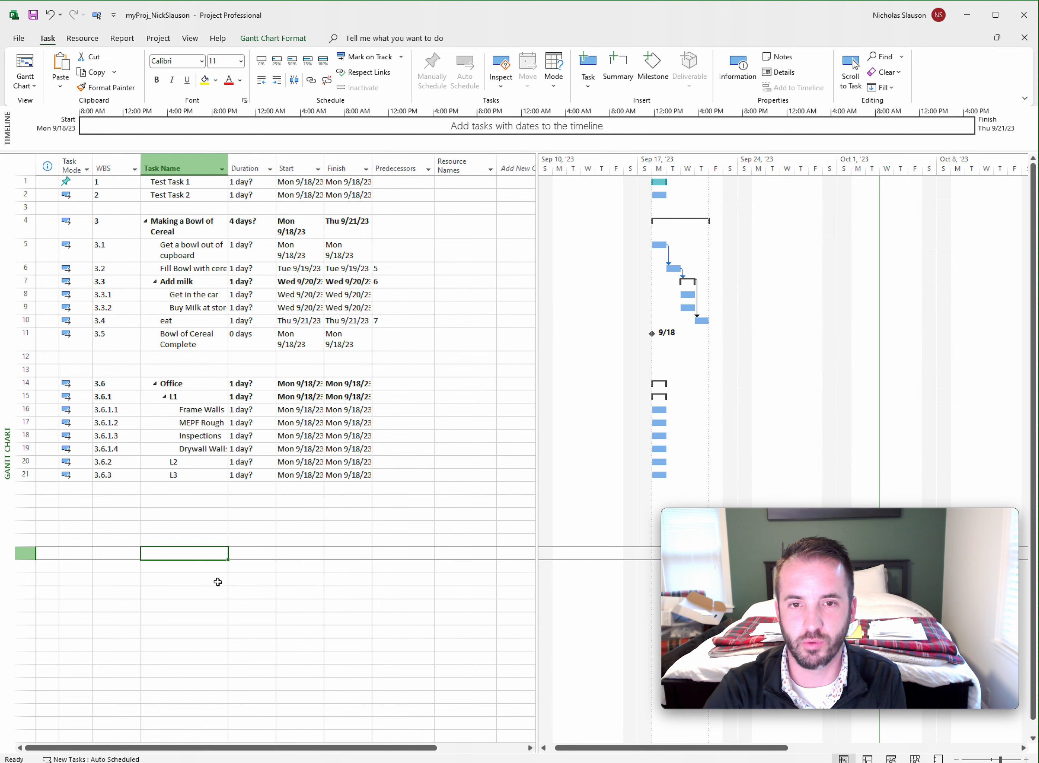
click(205, 604)
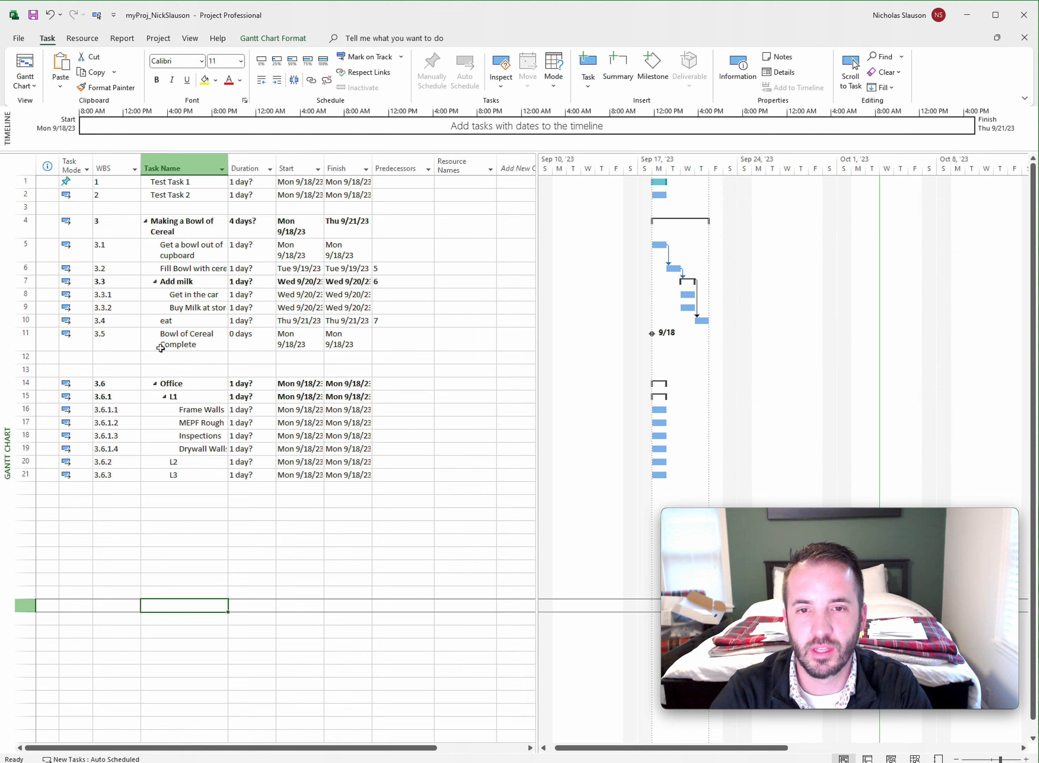
Outdent "Office" and all the tasks below it by one level so "Office" matches the level of "Making a Bowl of Cereal".
click(175, 384)
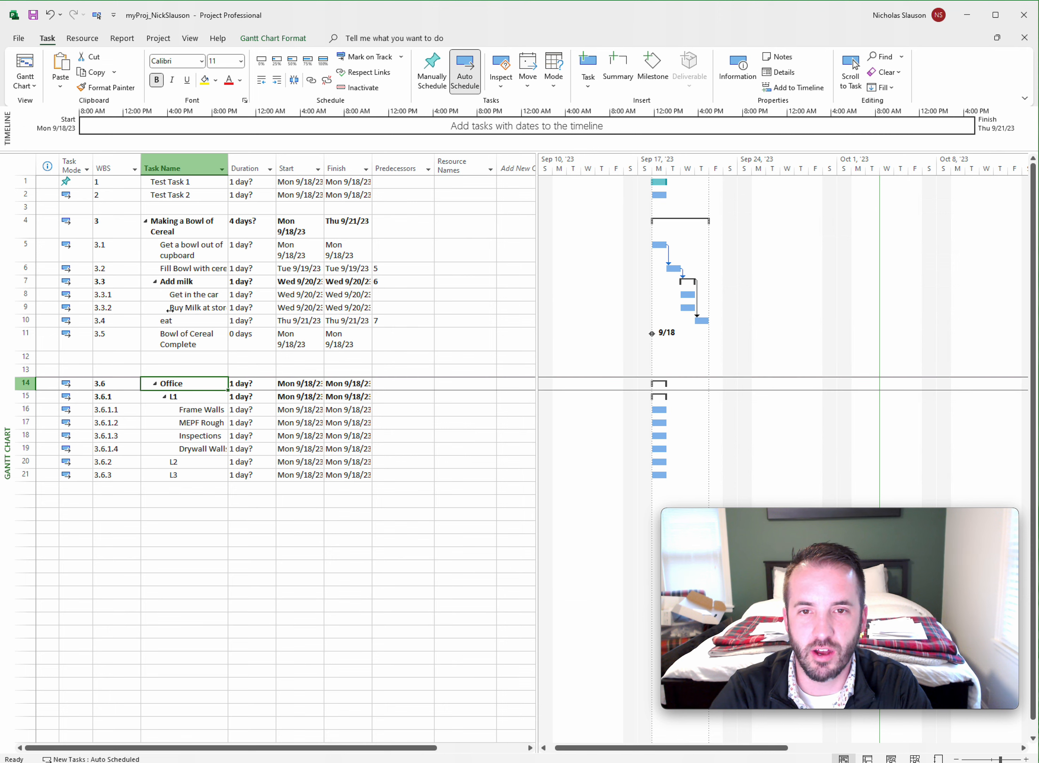
click(147, 221)
click(147, 221)
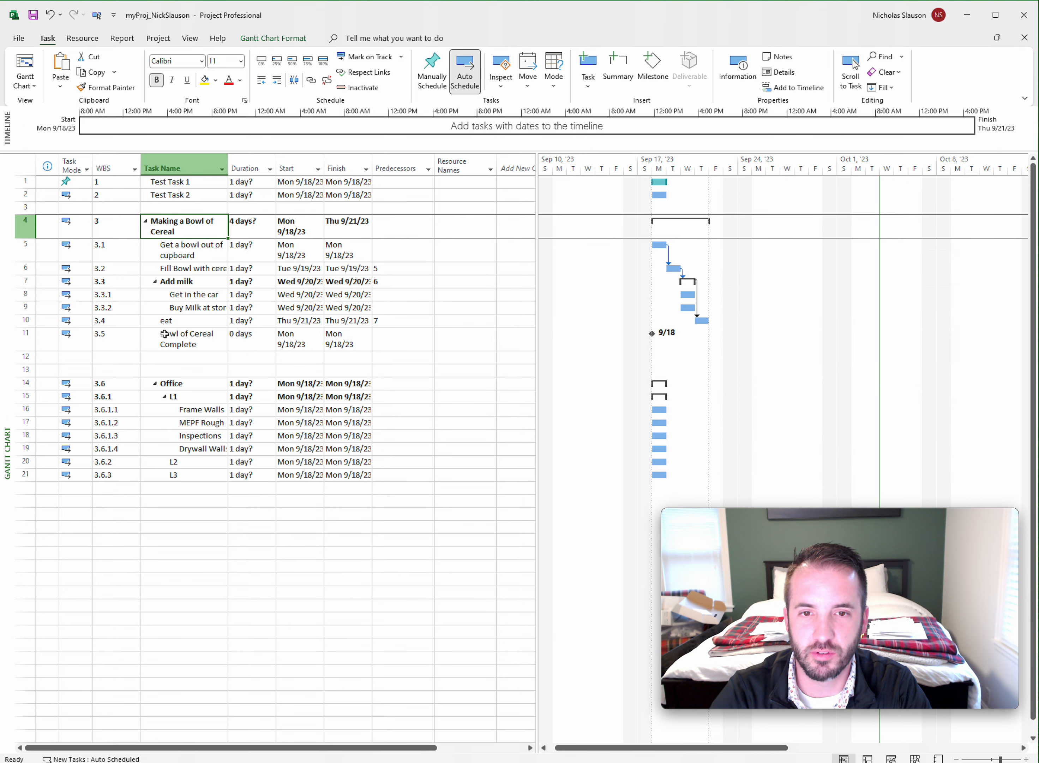
click(168, 383)
shift+click(199, 477)
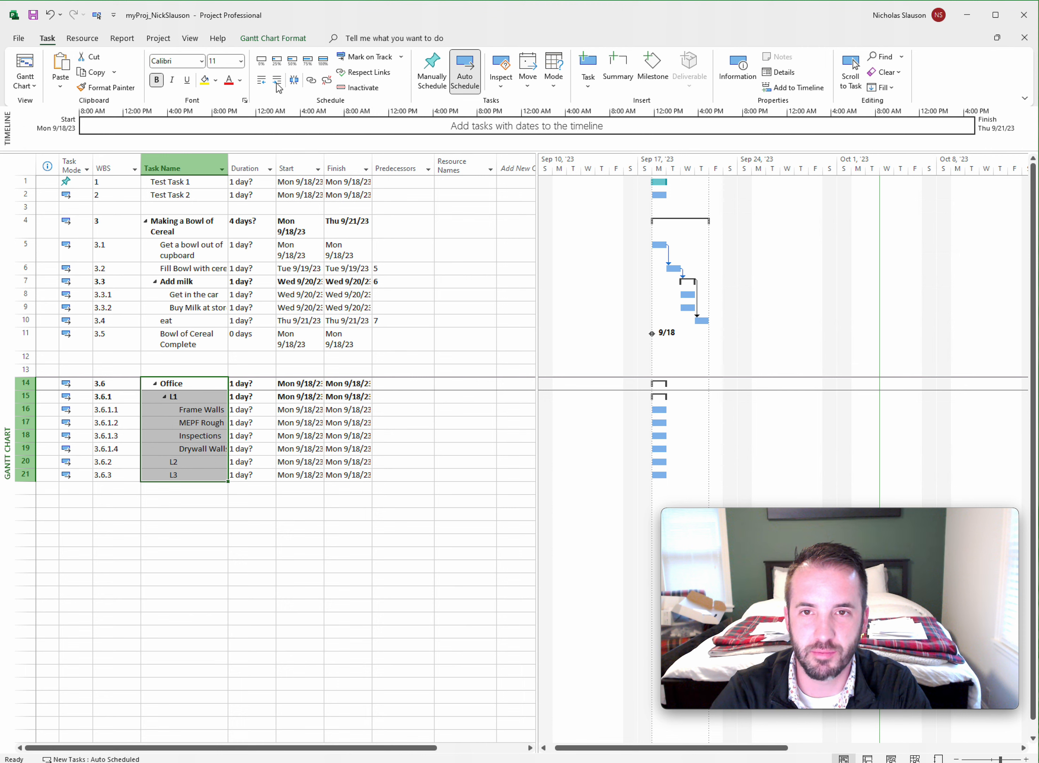
click(262, 80)
click(113, 384)
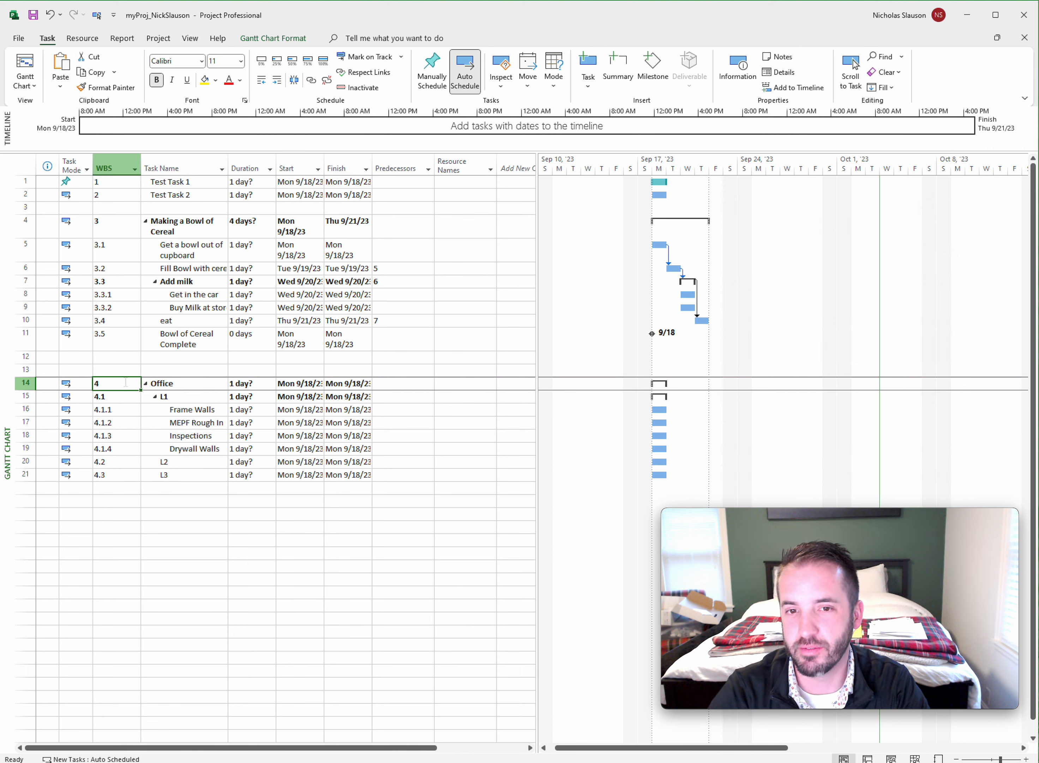
click(114, 409)
click(115, 435)
click(114, 412)
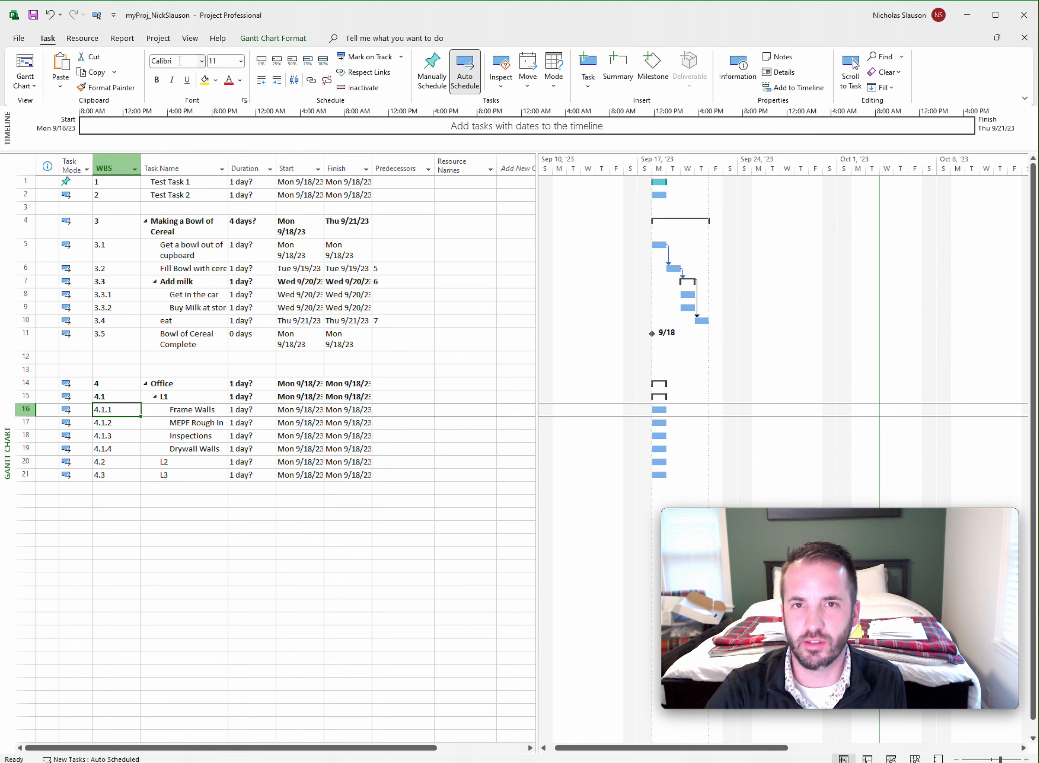
Start defining a custom WBS code for the project, with Numbers (ordered) as the level 1 sequence.
click(156, 39)
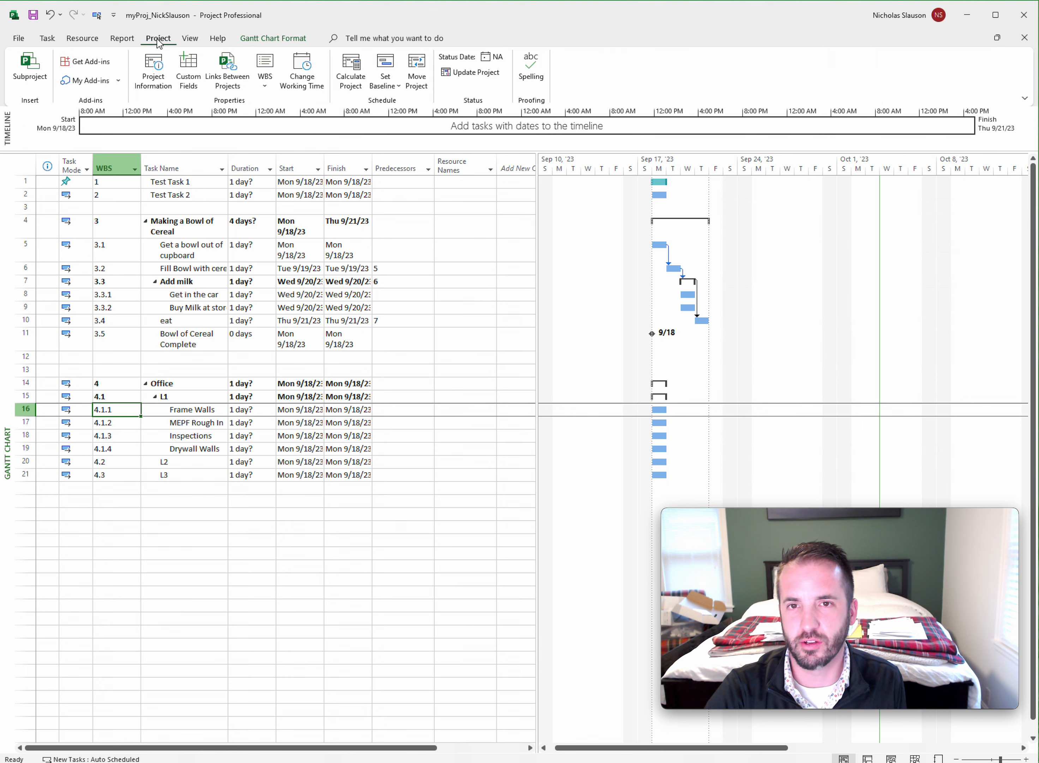
click(267, 78)
click(287, 104)
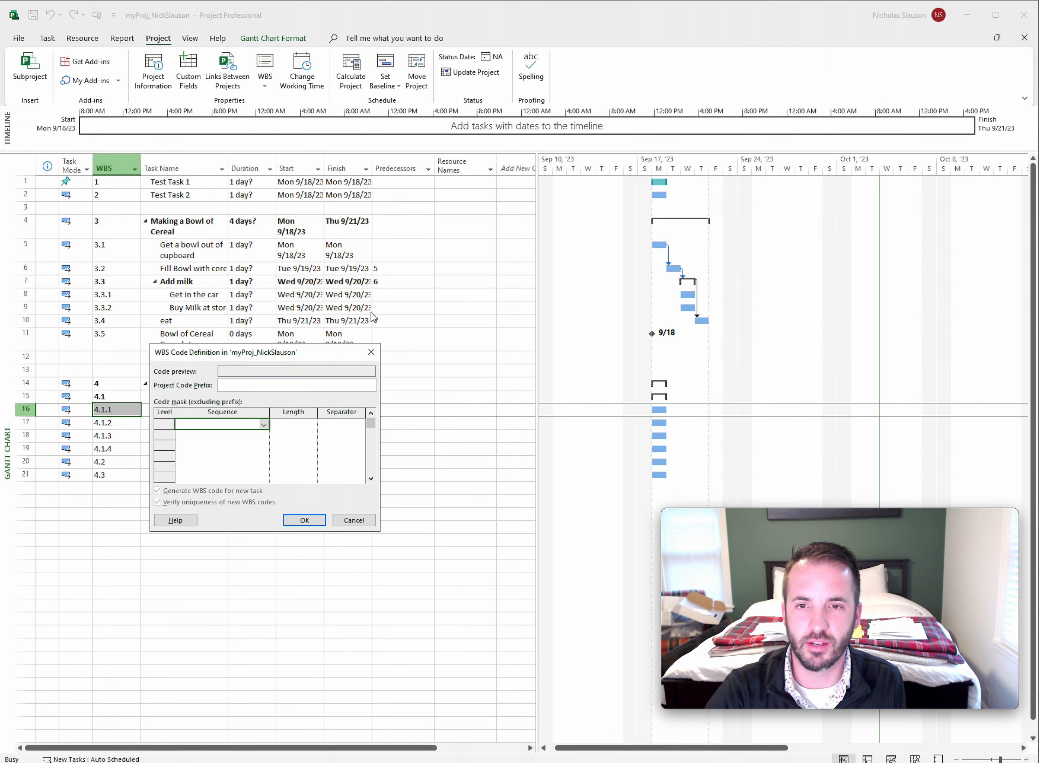
click(264, 424)
click(241, 433)
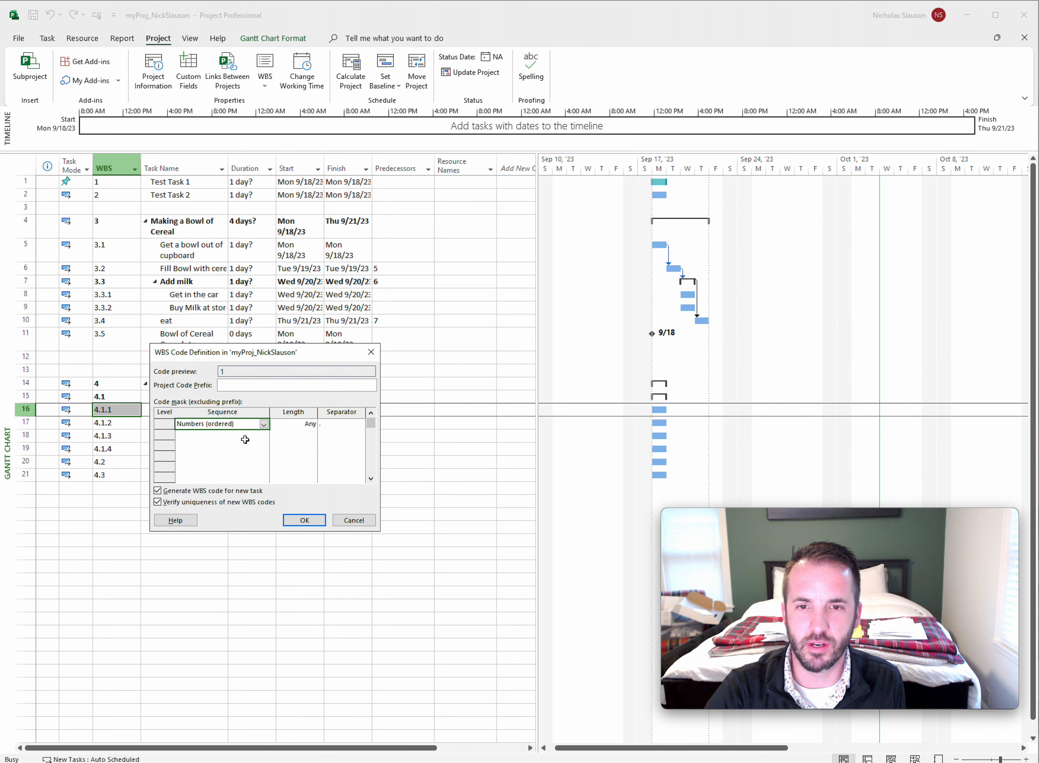
Set WBS code level 2 to Uppercase Letters (ordered) and level 3 to Lowercase Letters (ordered), and apply the code definition.
click(227, 436)
click(263, 435)
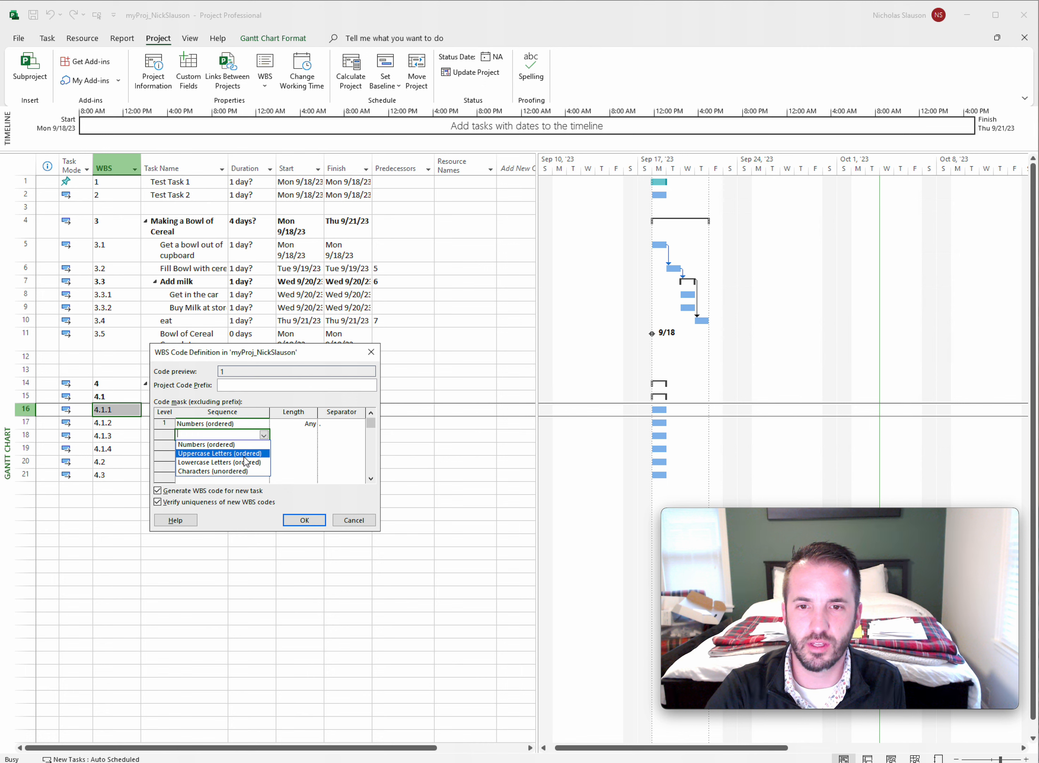
click(220, 453)
click(253, 445)
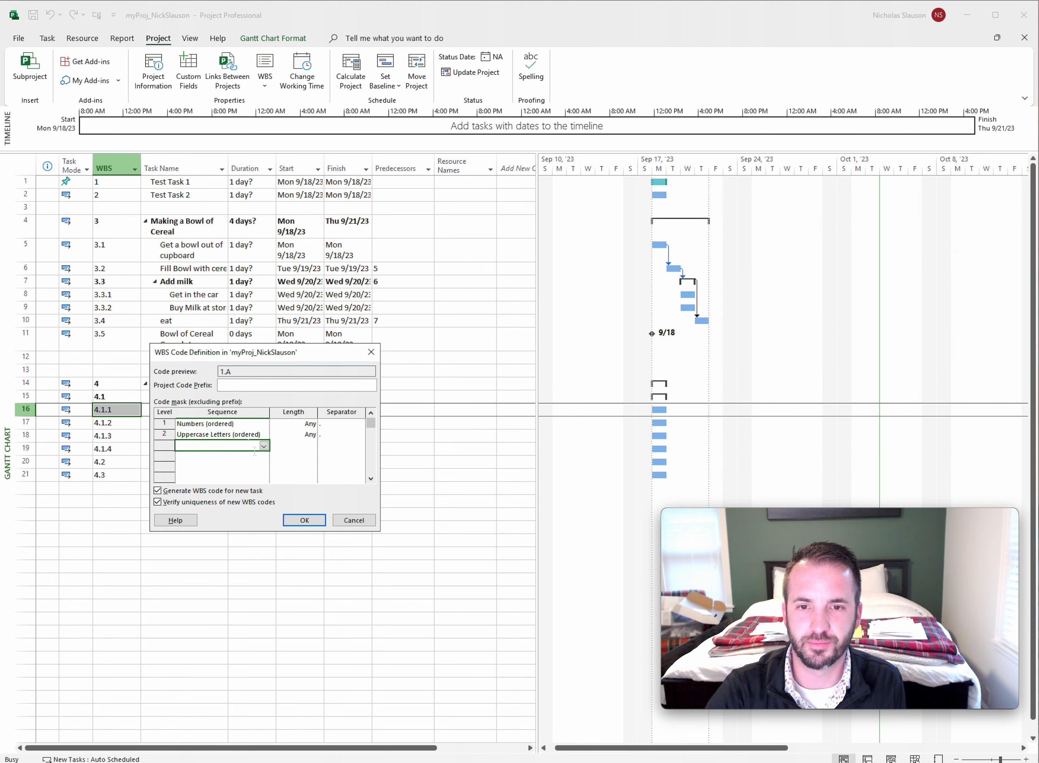
click(263, 446)
click(269, 475)
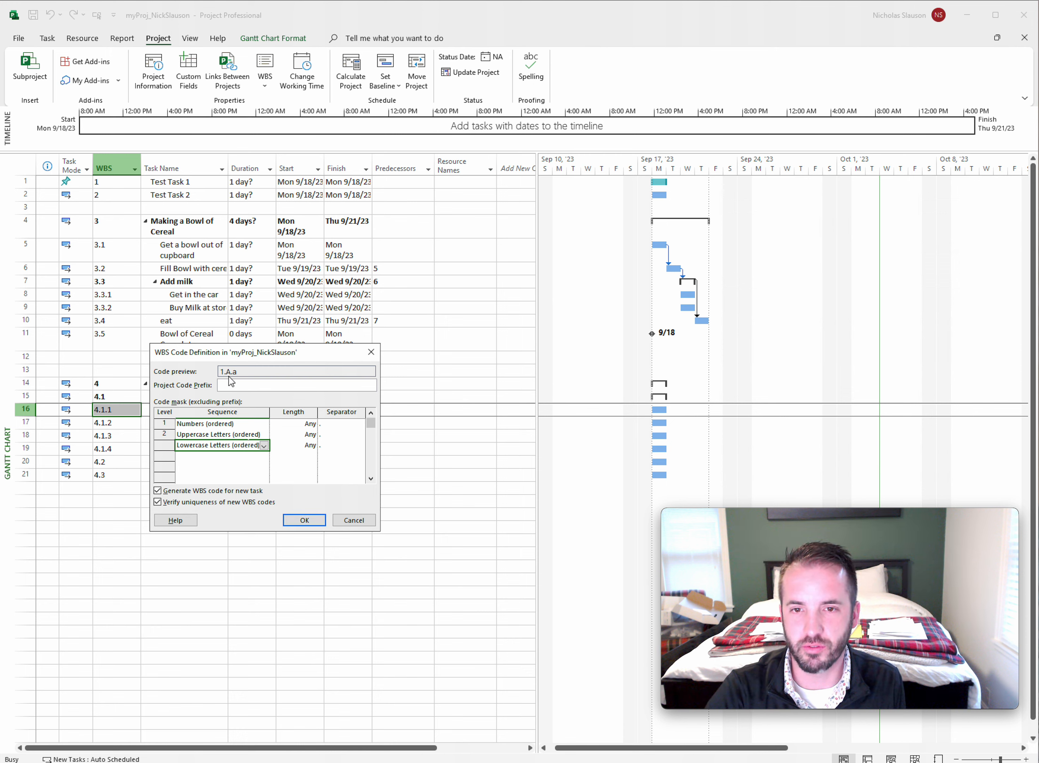
click(301, 519)
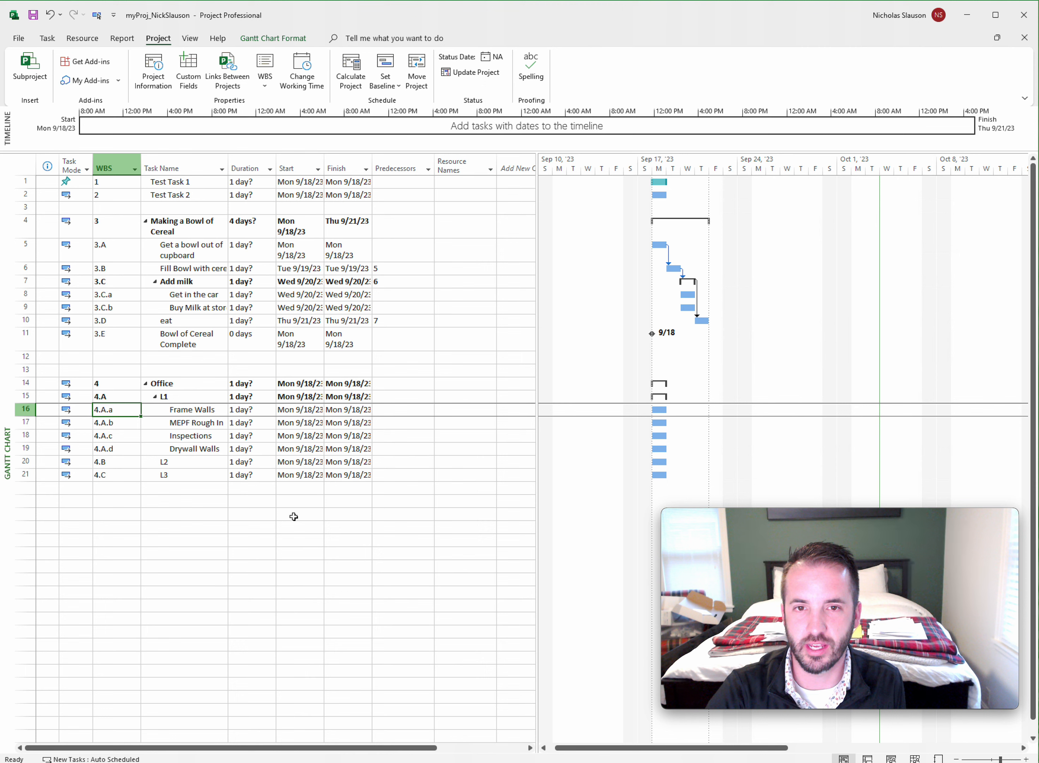
Set the duration of the "eat" task to 0 days, turning it into a milestone.
click(270, 527)
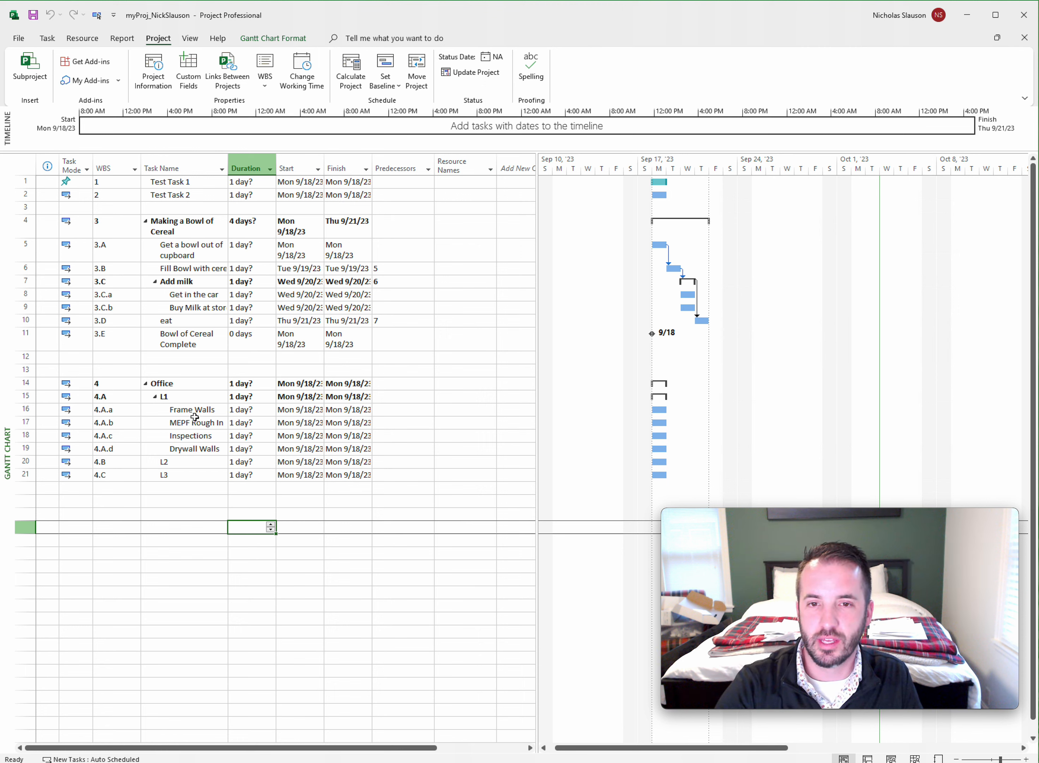
click(241, 320)
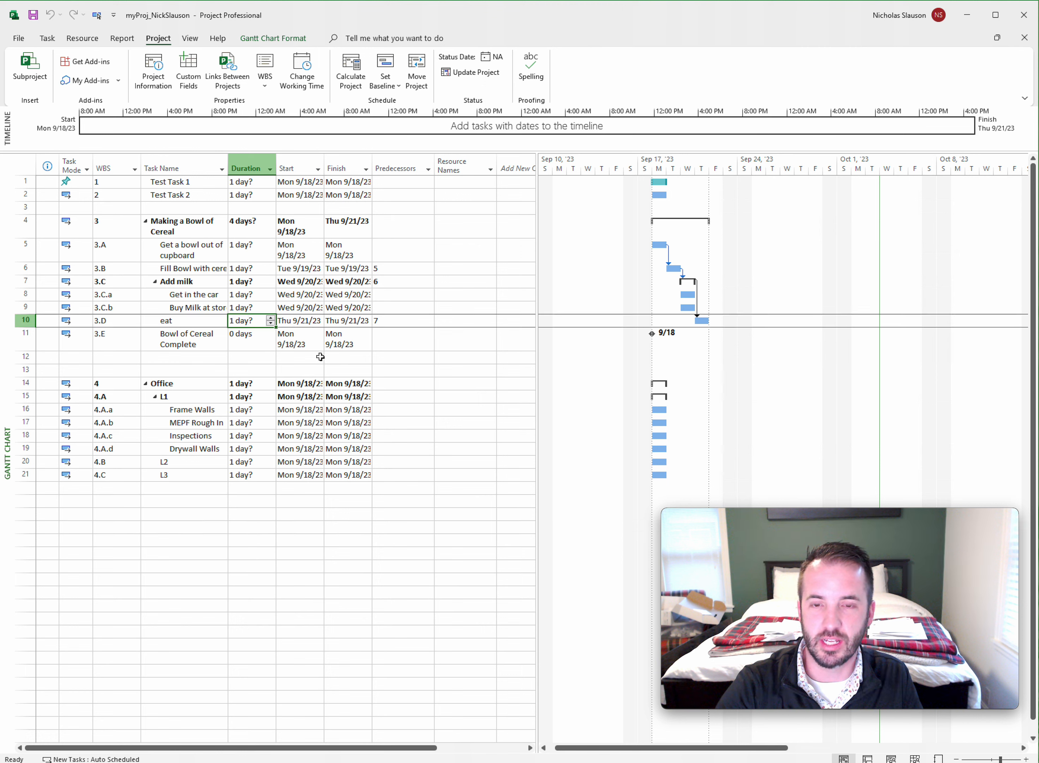
text(0)
key(Return)
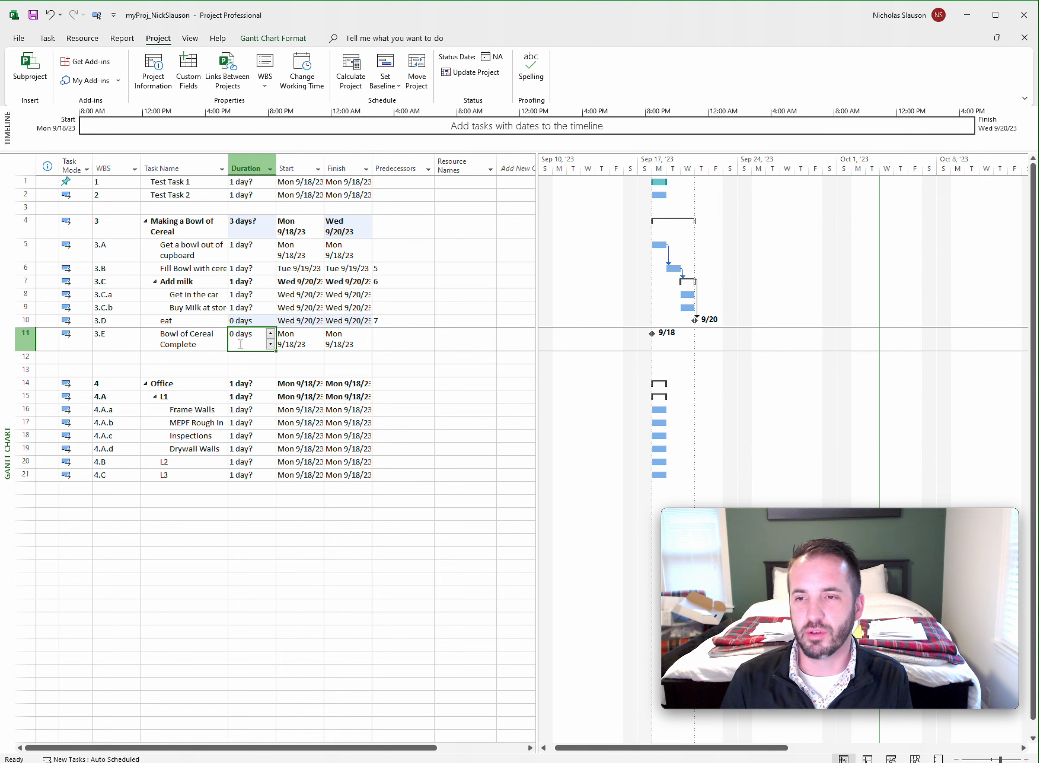